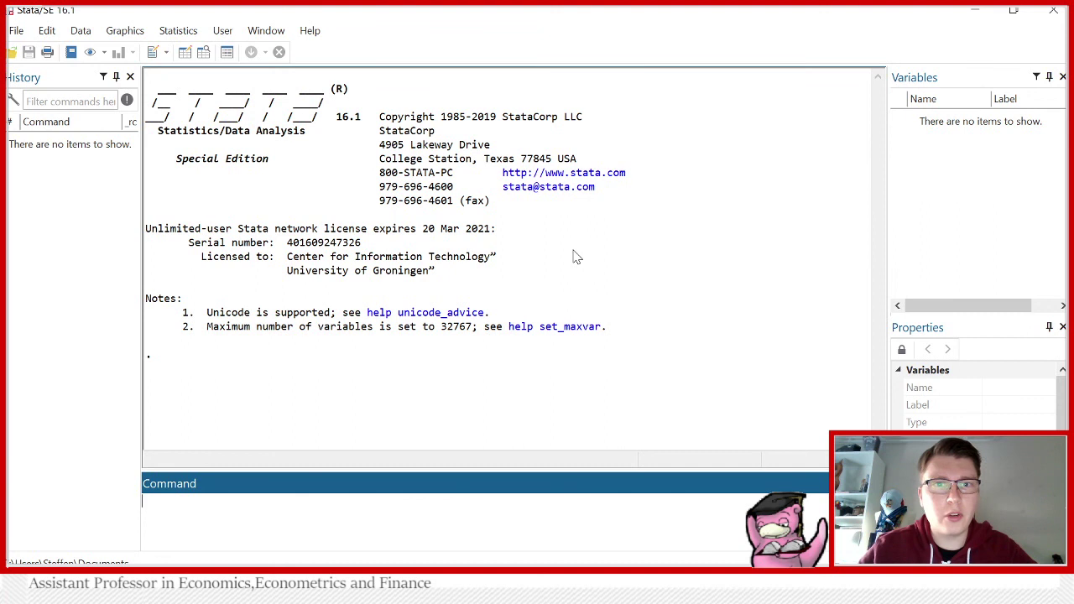
- Run example.do to load the 1978 Automobile Data with sysuse auto
click(593, 592)
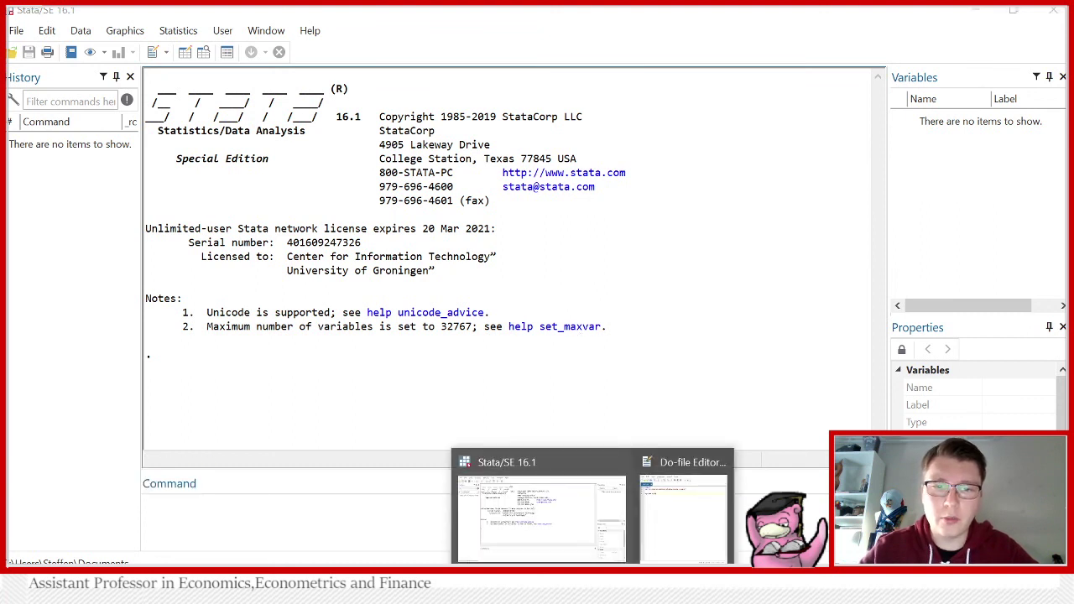
click(688, 550)
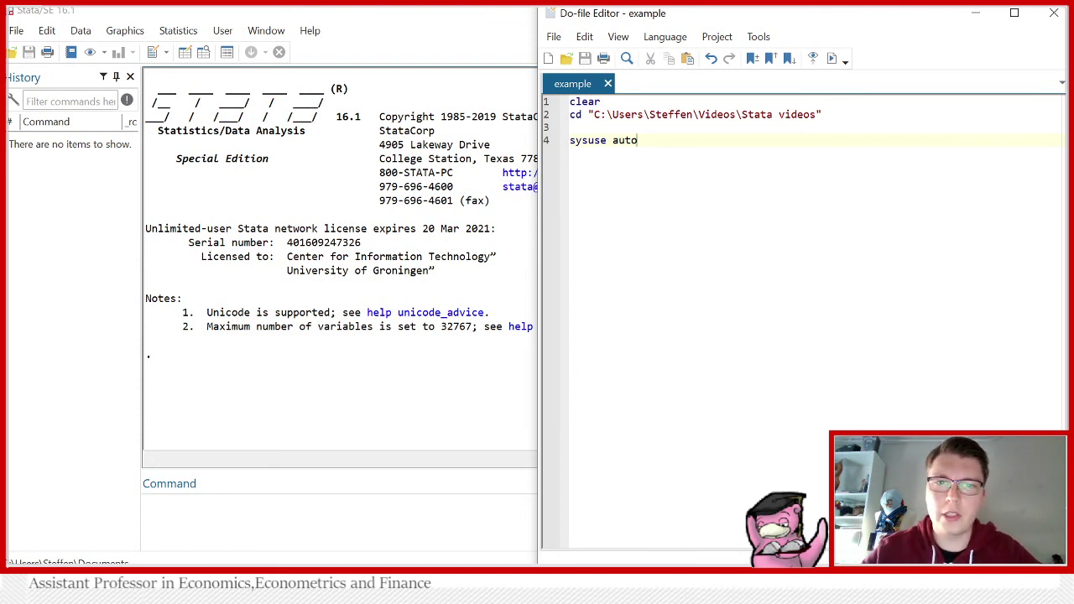
click(832, 58)
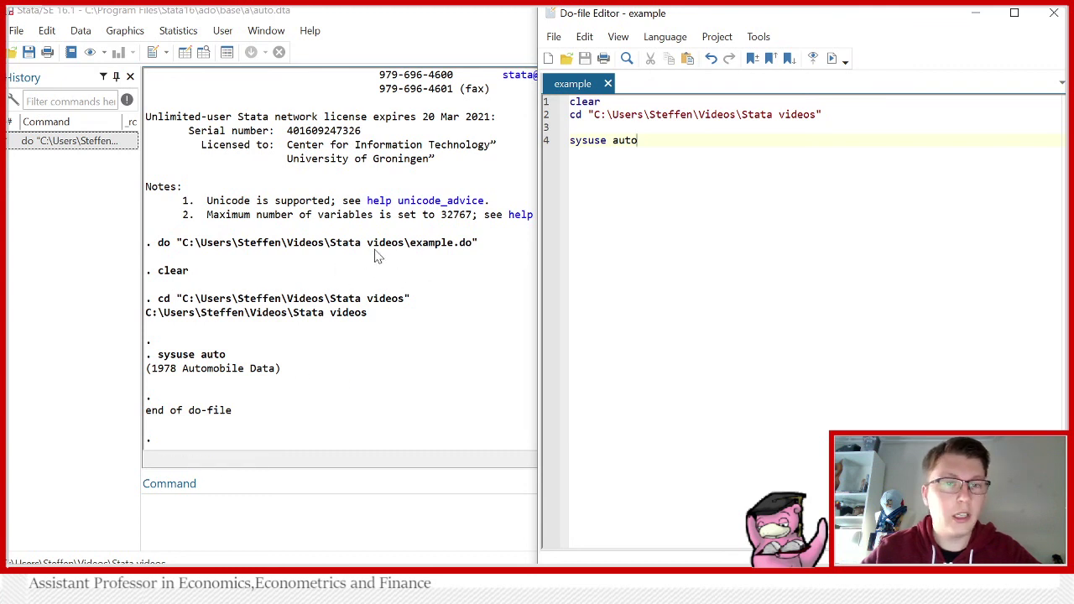
- Add 'ssc install outreg2' on line 6 and run it; outreg2 is already up to date
key(Return)
key(Return)
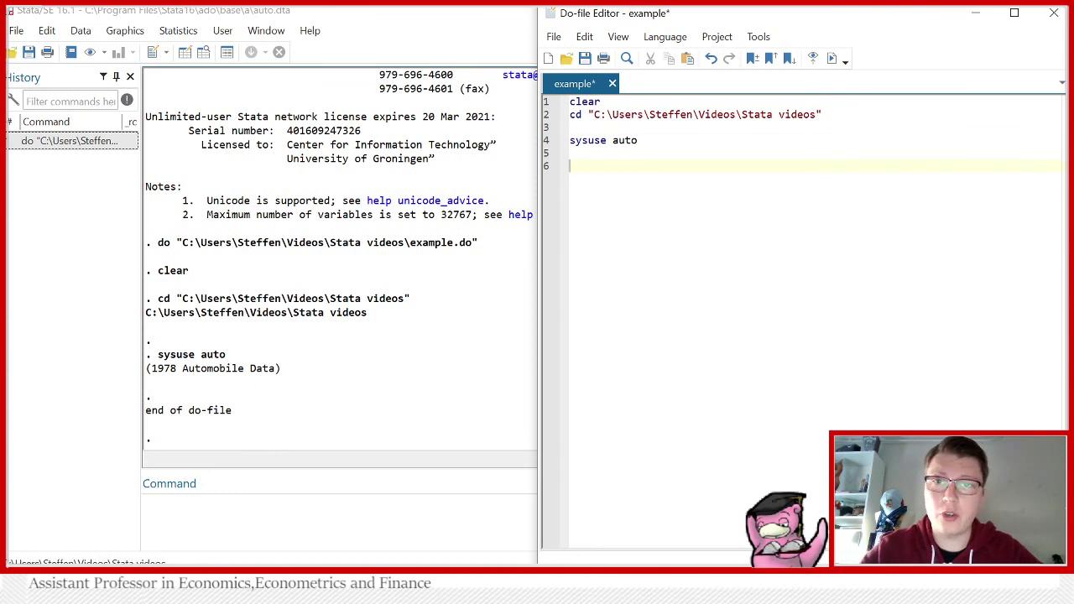
text(ssc)
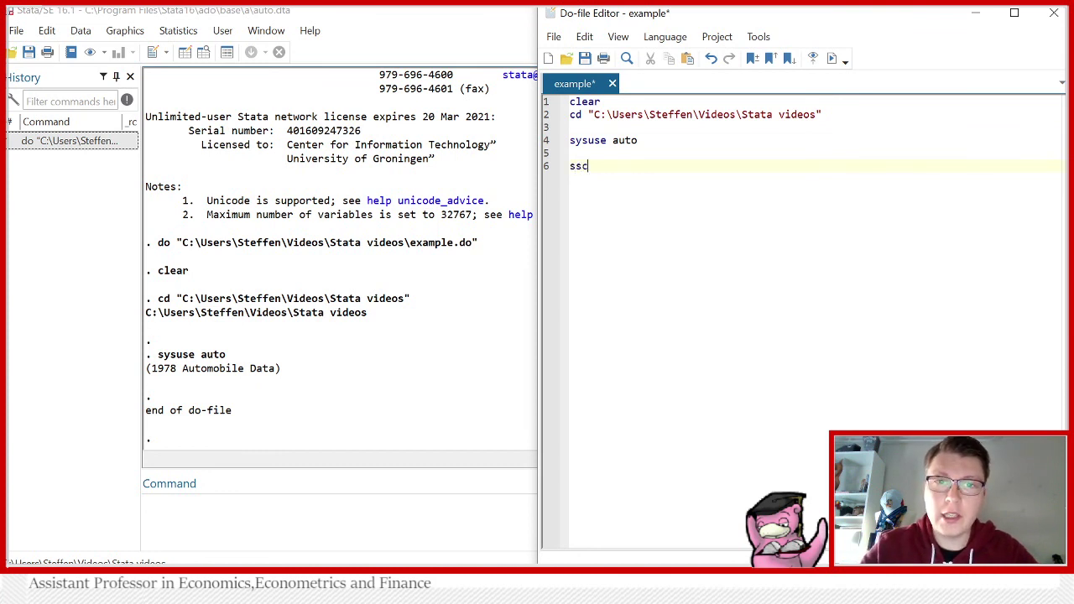
text( install)
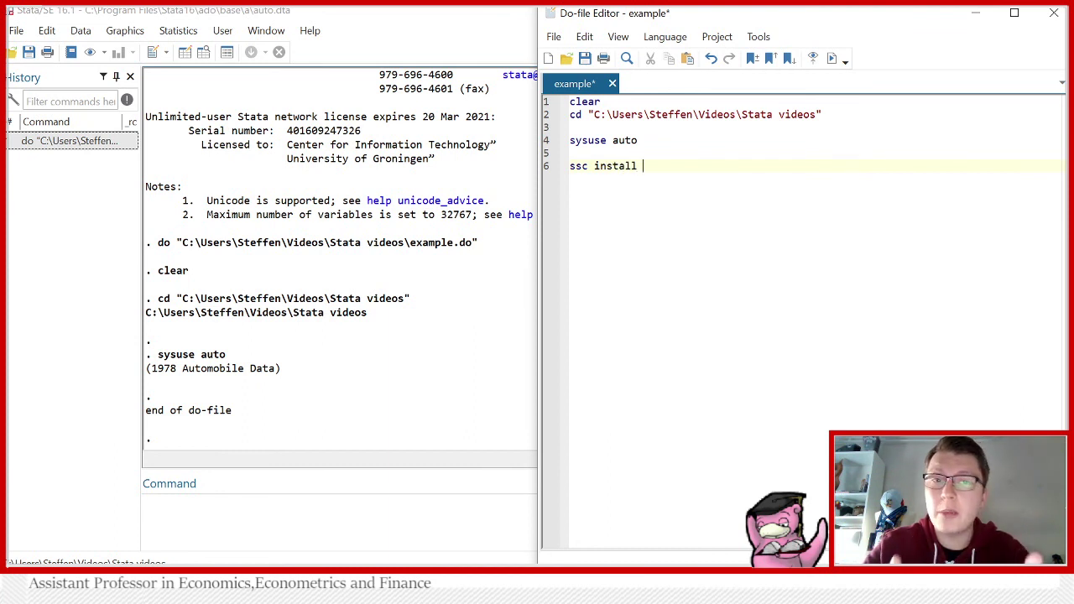
text( outreg2)
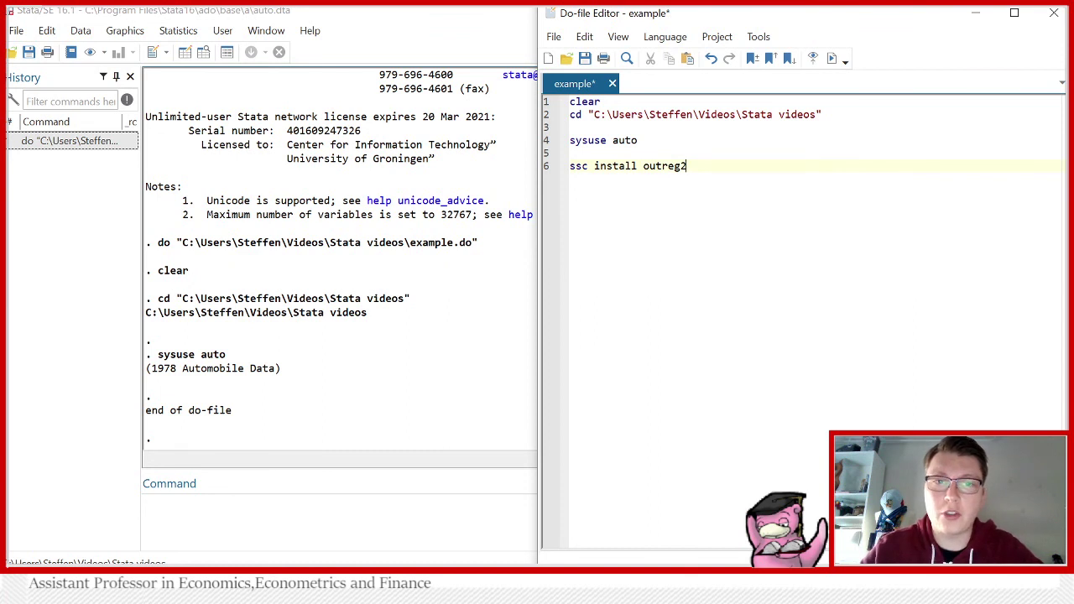
click(832, 58)
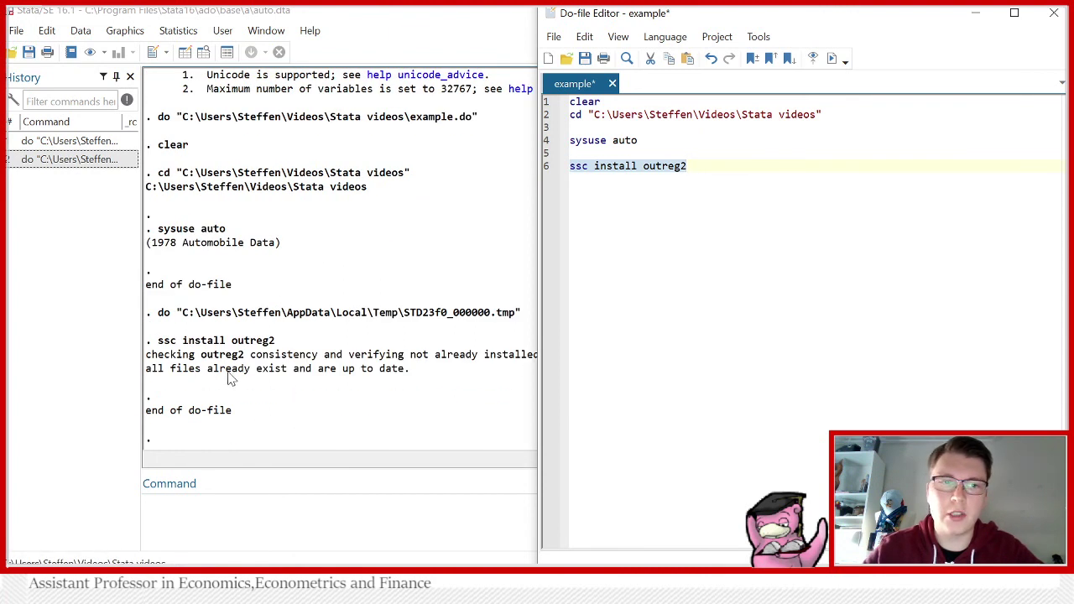
- Comment out the outreg2 install line with // and add 'reg price mpg' on line 8
click(572, 167)
text(//)
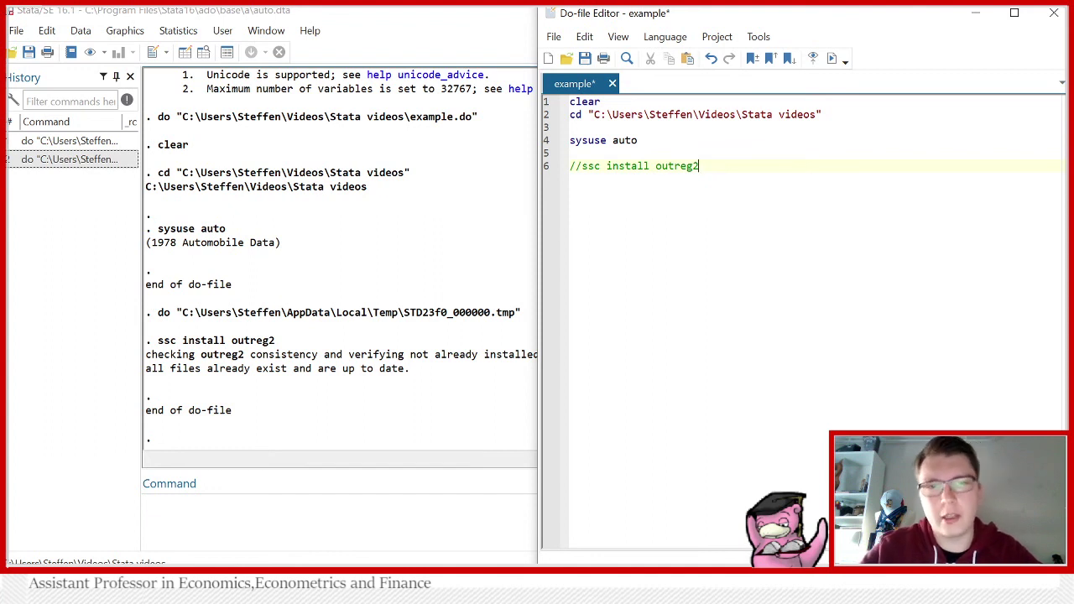
key(Return)
key(Return)
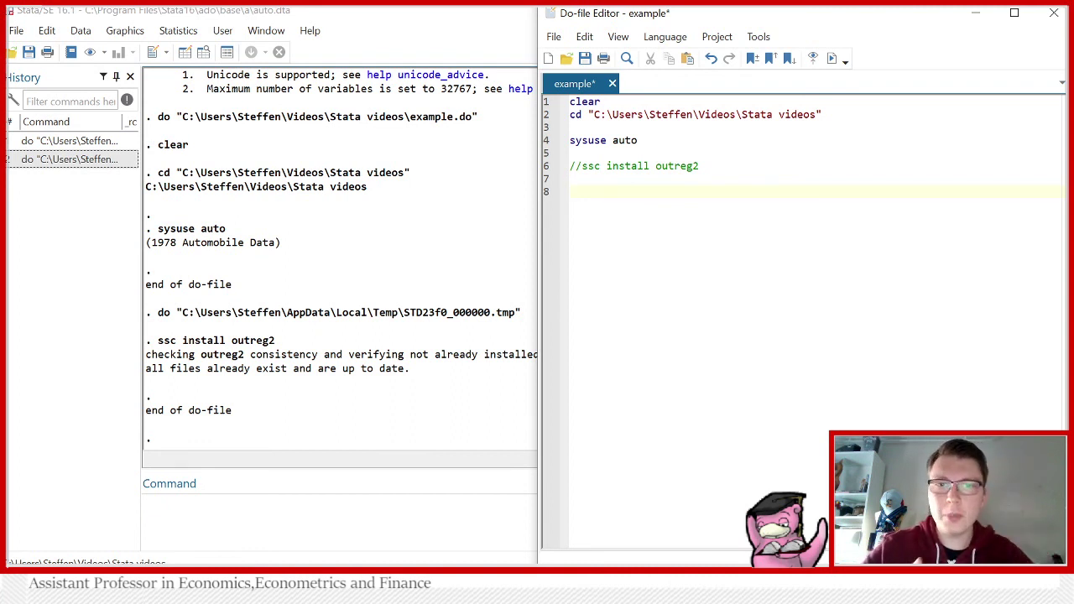
text(reg)
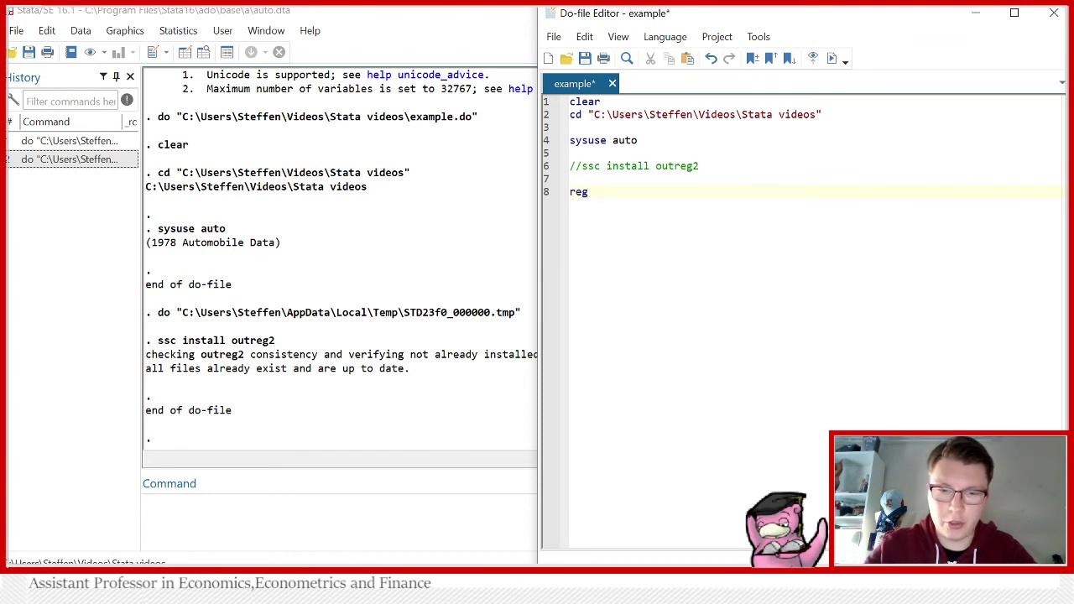
text( price )
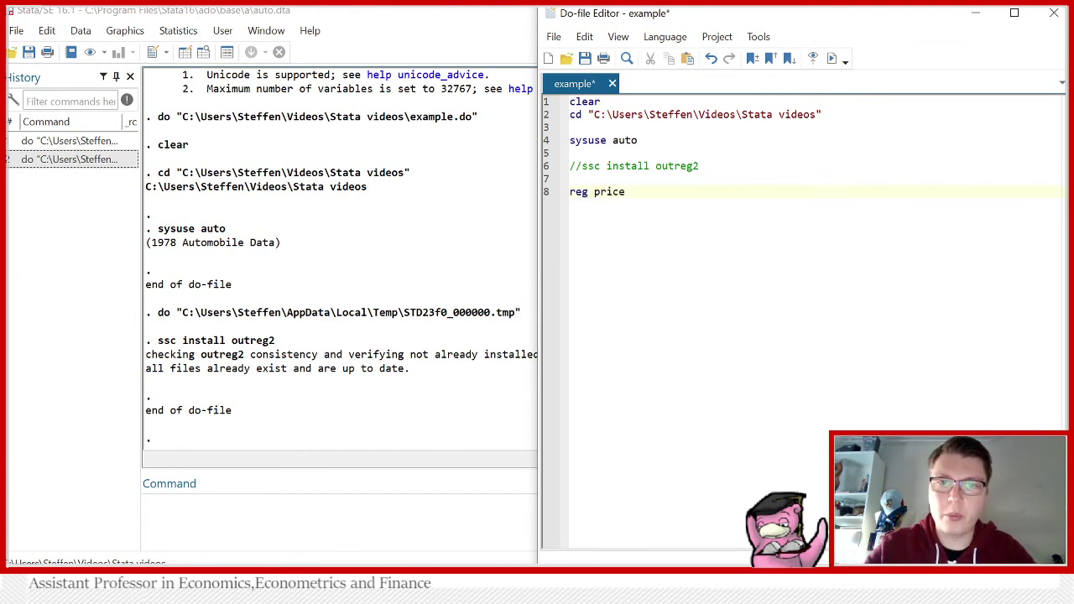
text(mpg)
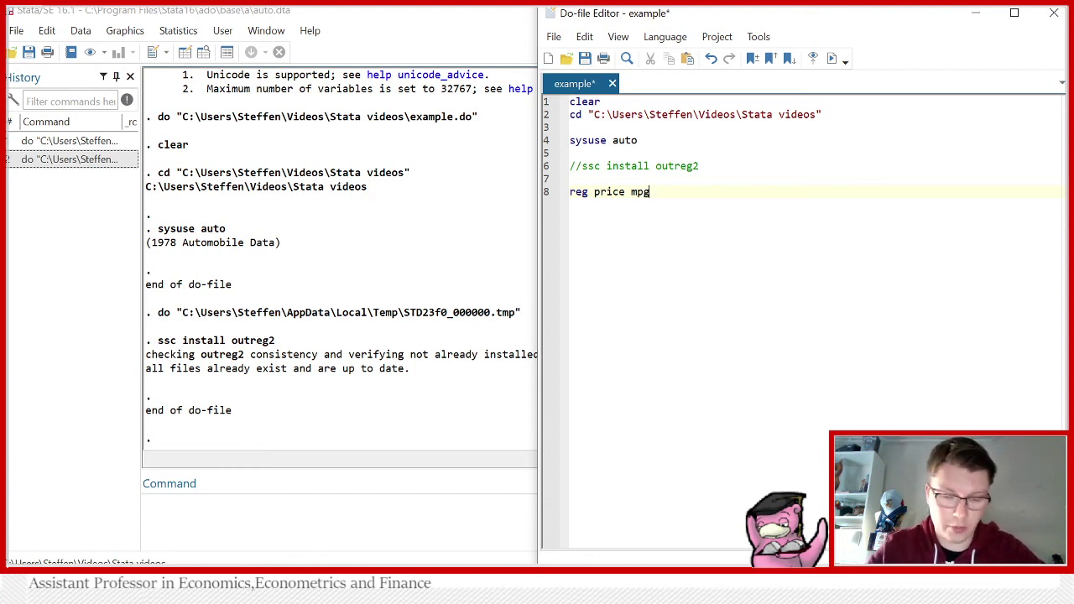
key(Return)
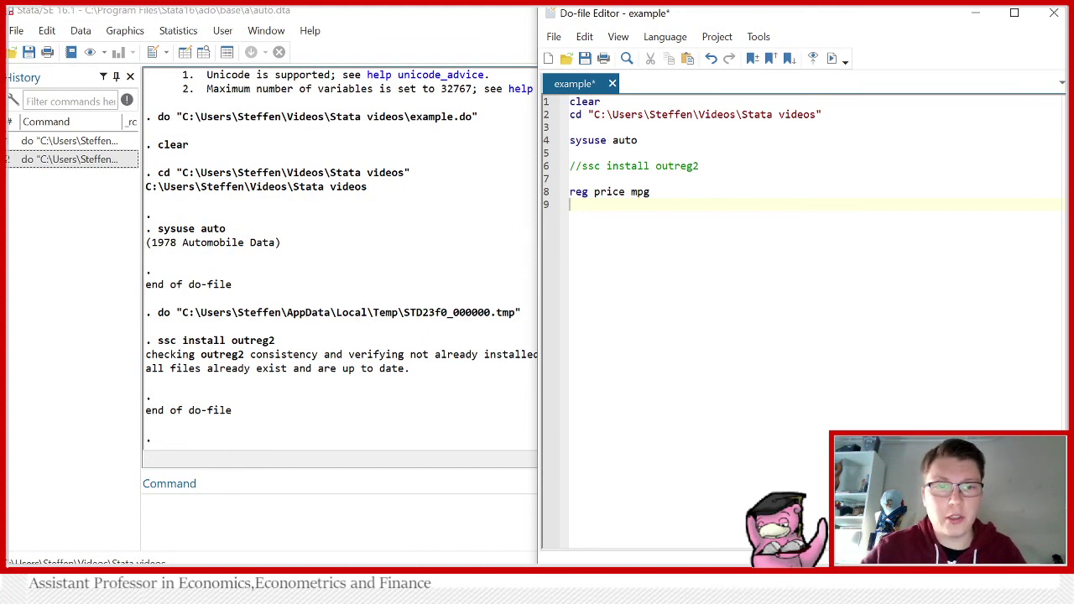
- Look up the outreg2 help page with 'h outreg2' in the Command window, then close it
click(277, 504)
text(h outreg2)
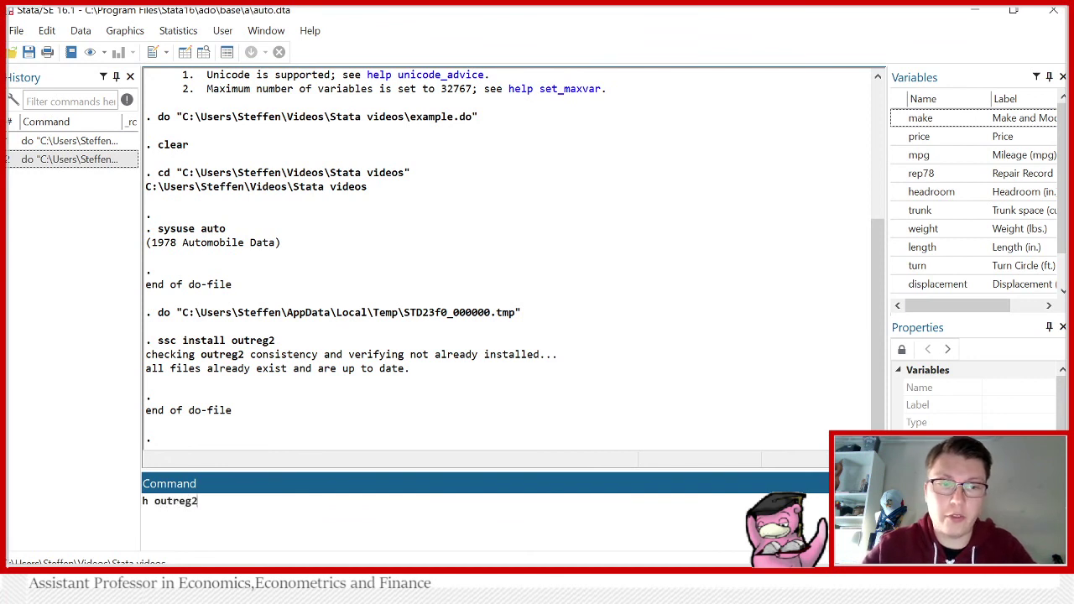
key(Return)
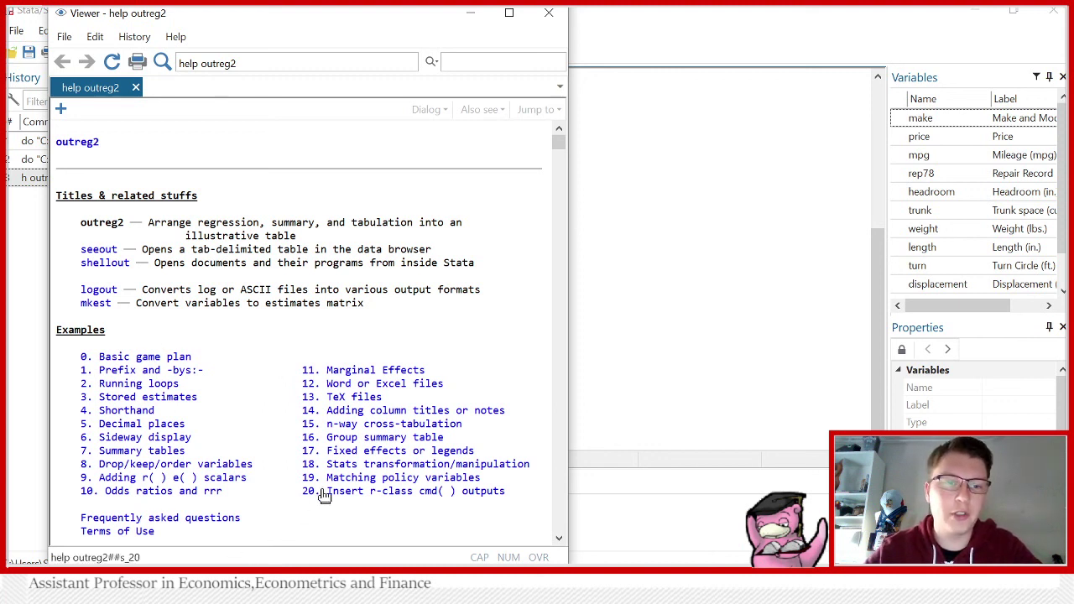
click(549, 12)
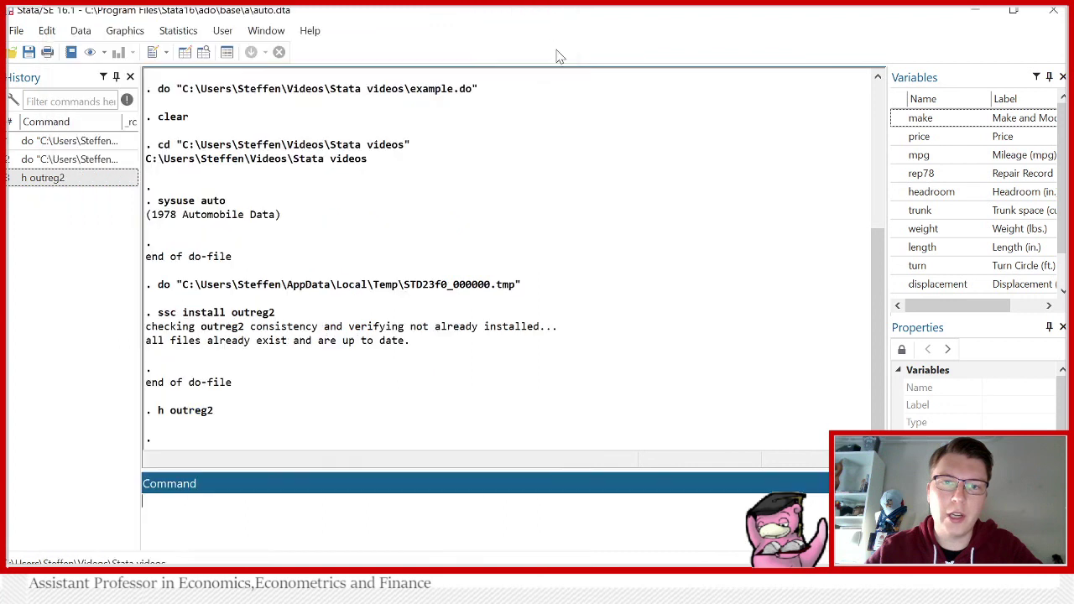
- Add 'outreg2 using myfile' on line 9 and run it to export the price-on-mpg regression
click(688, 537)
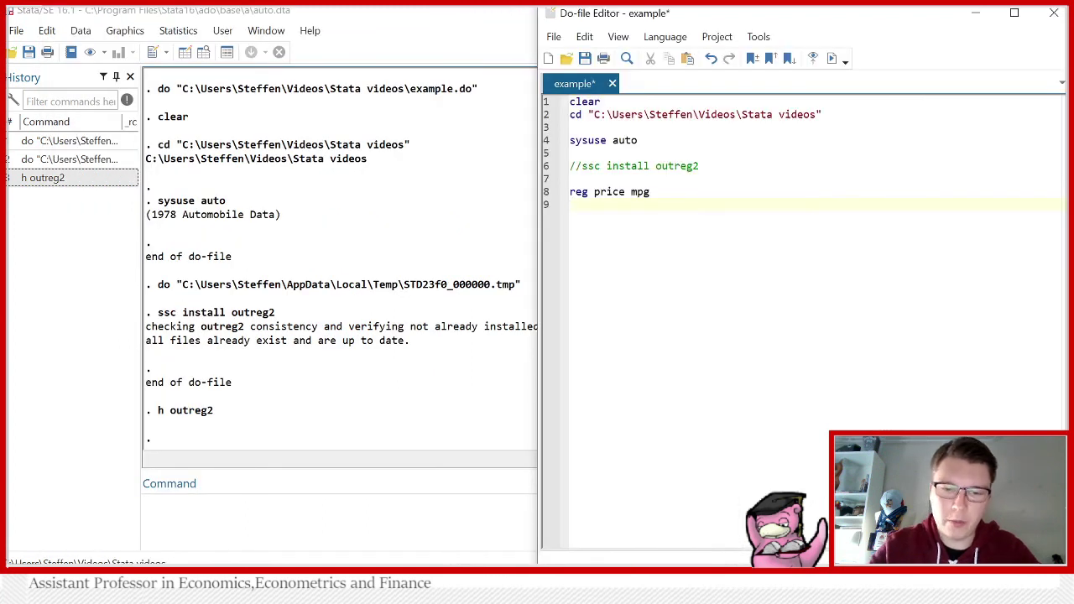
text(outreg)
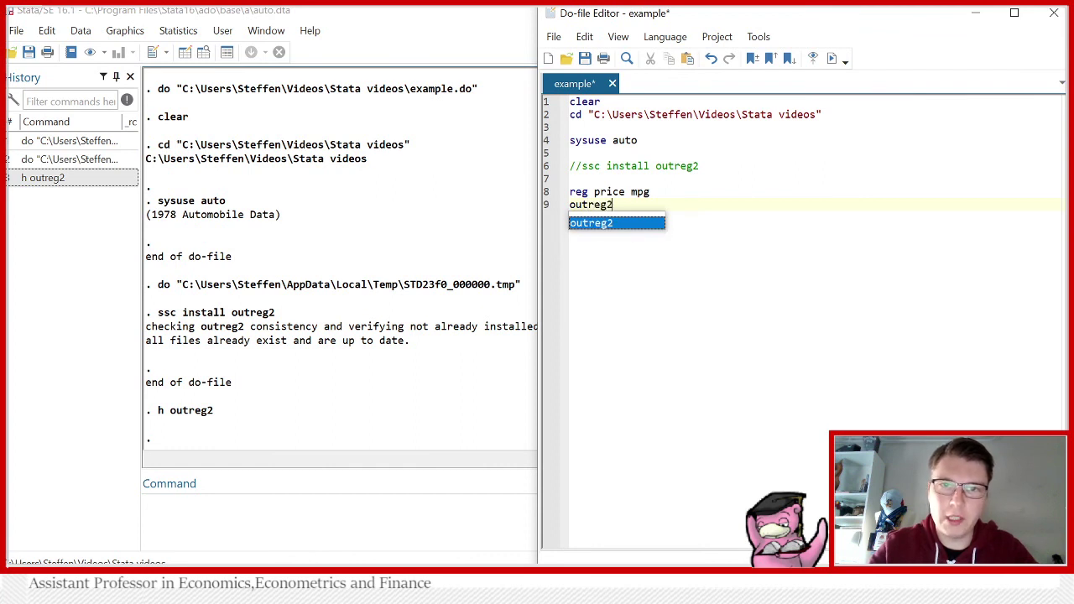
text(2 using )
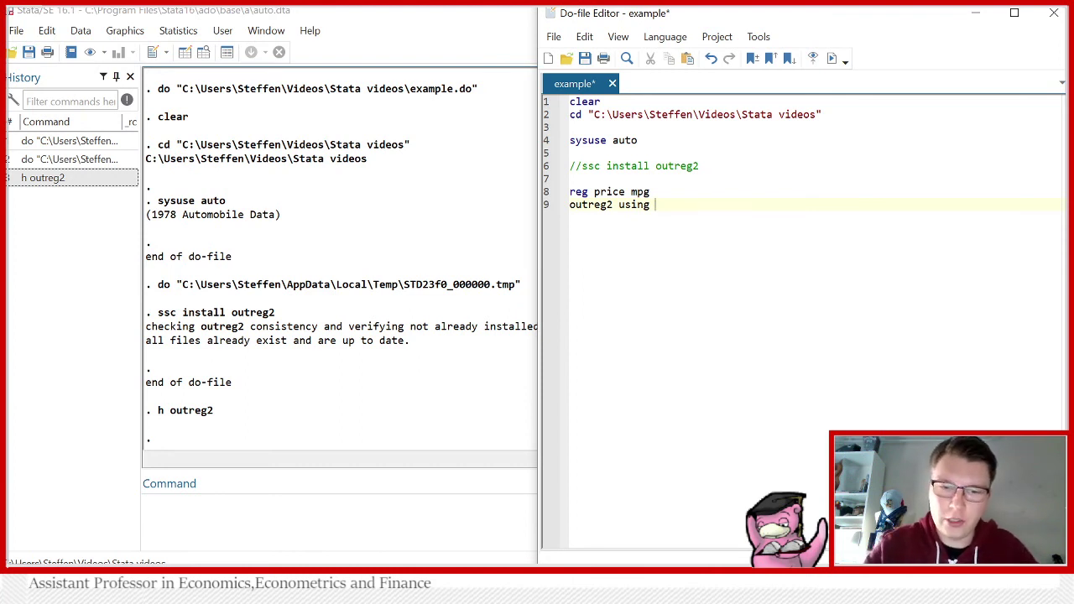
text(myfile)
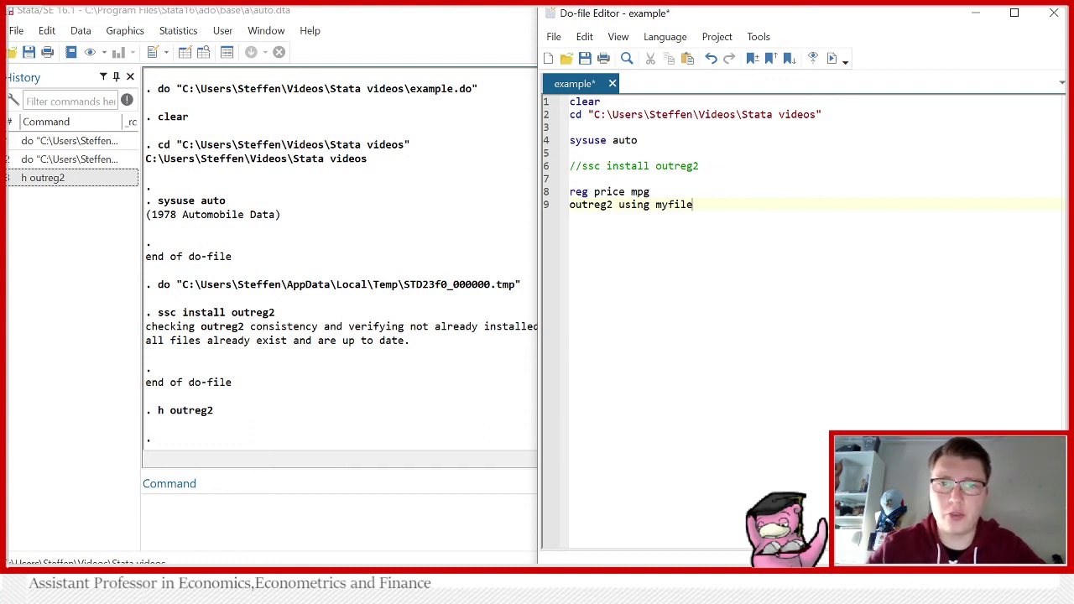
click(831, 60)
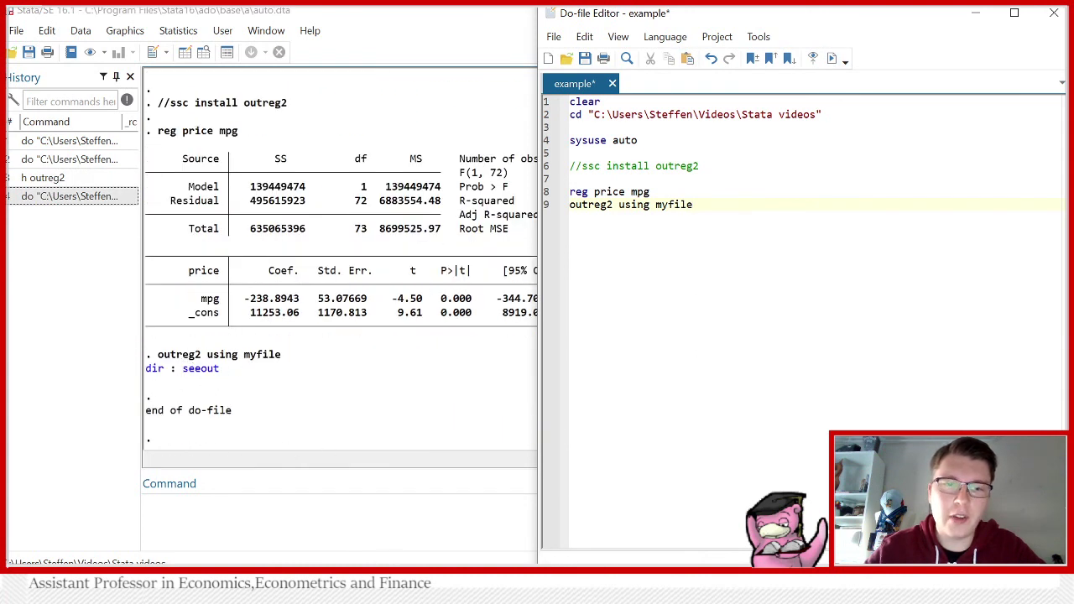
- Inspect the exported myfile in Notepad, then delete it from the Stata videos folder
click(353, 487)
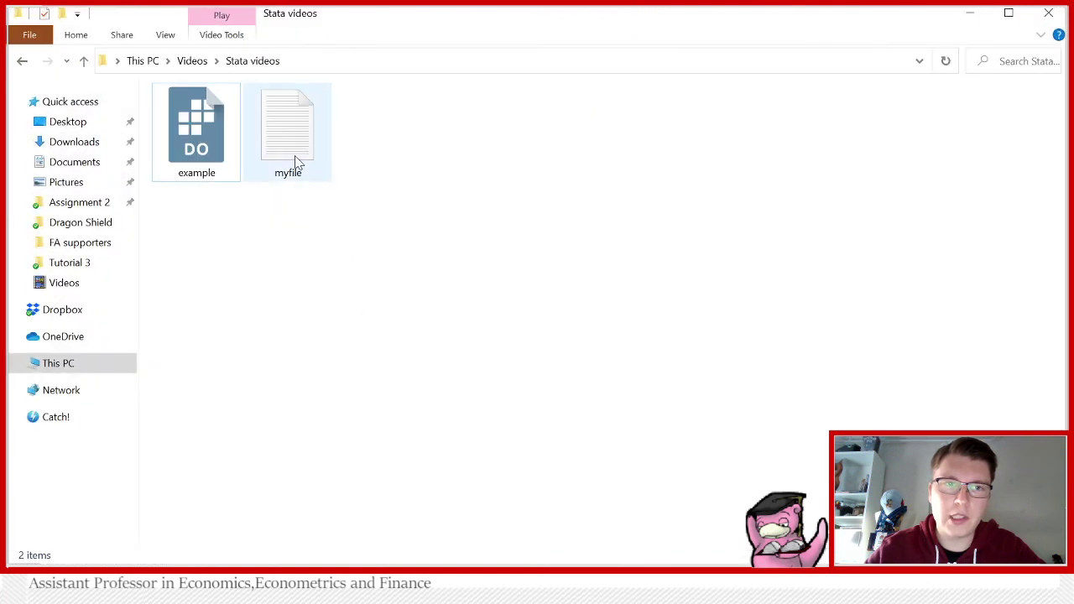
double_click(294, 162)
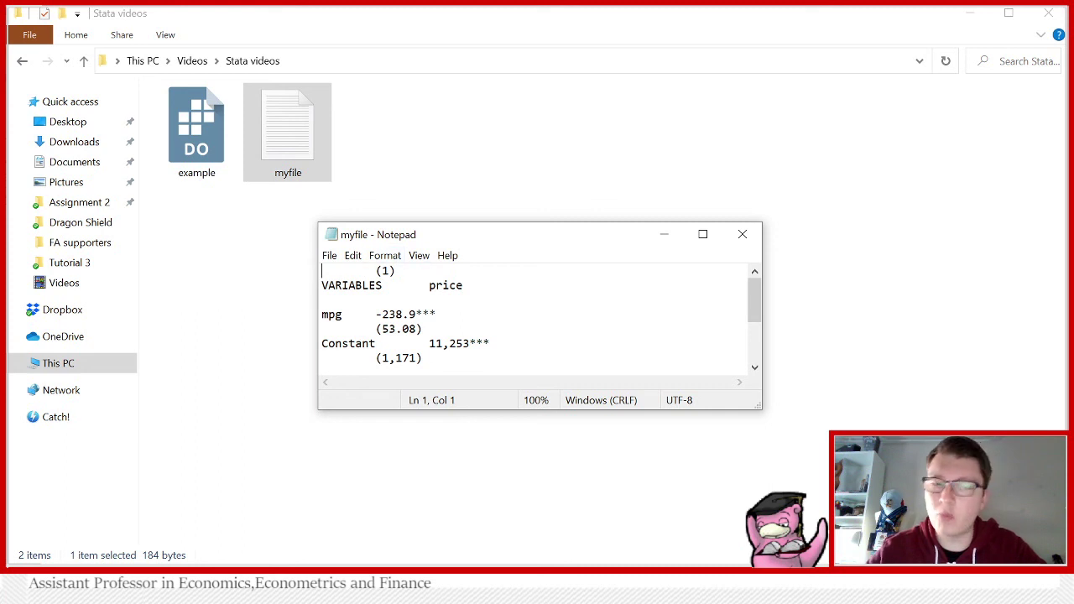
click(743, 239)
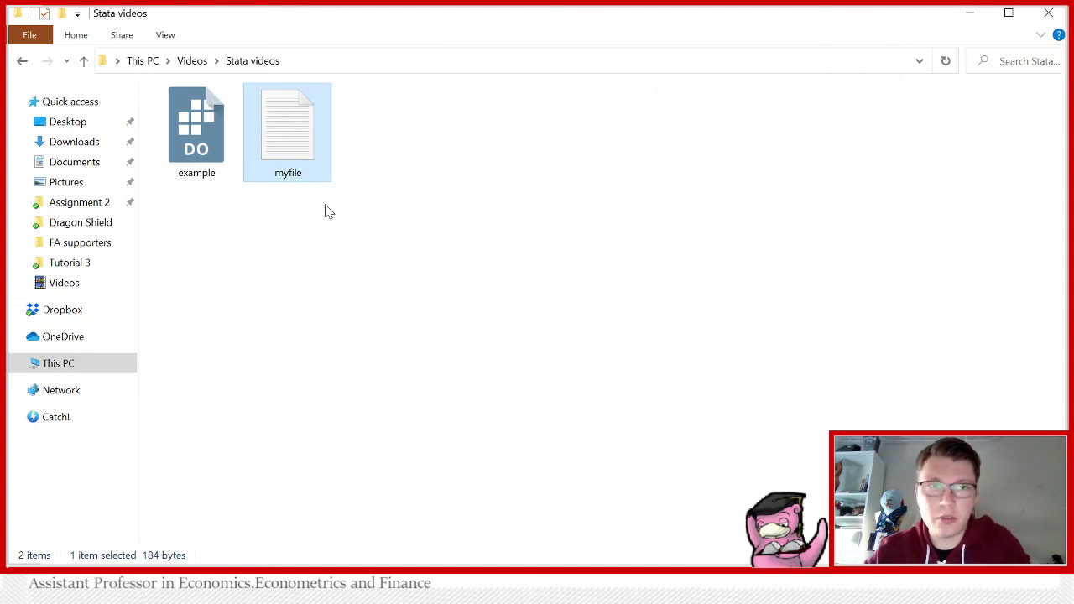
key(Delete)
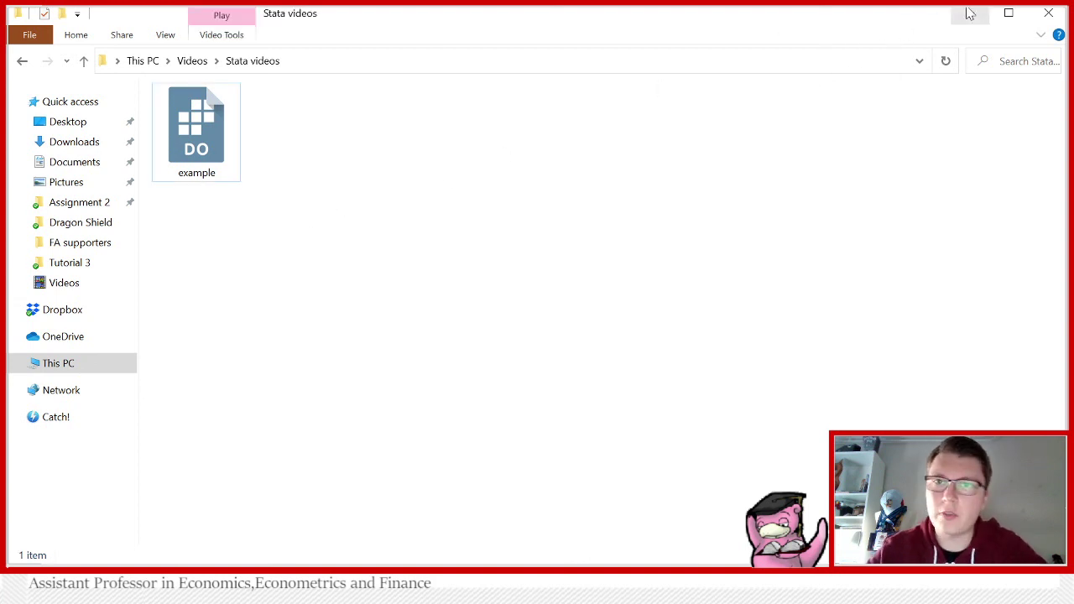
- Change line 9 to 'outreg2 using myfile.doc, word' and rerun to produce myfile.doc
key(alt+Tab)
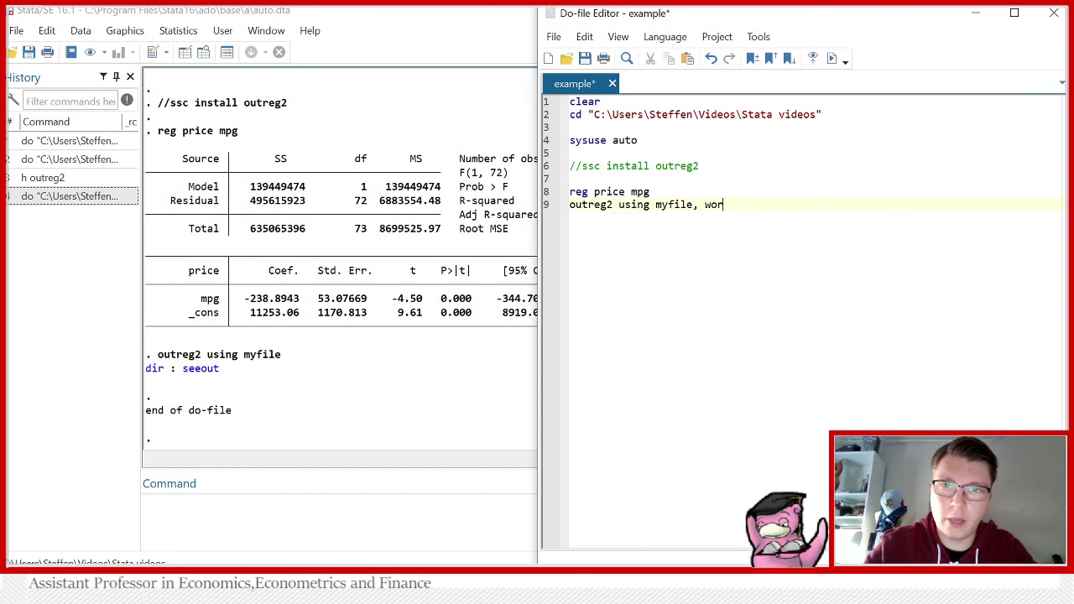
text(d)
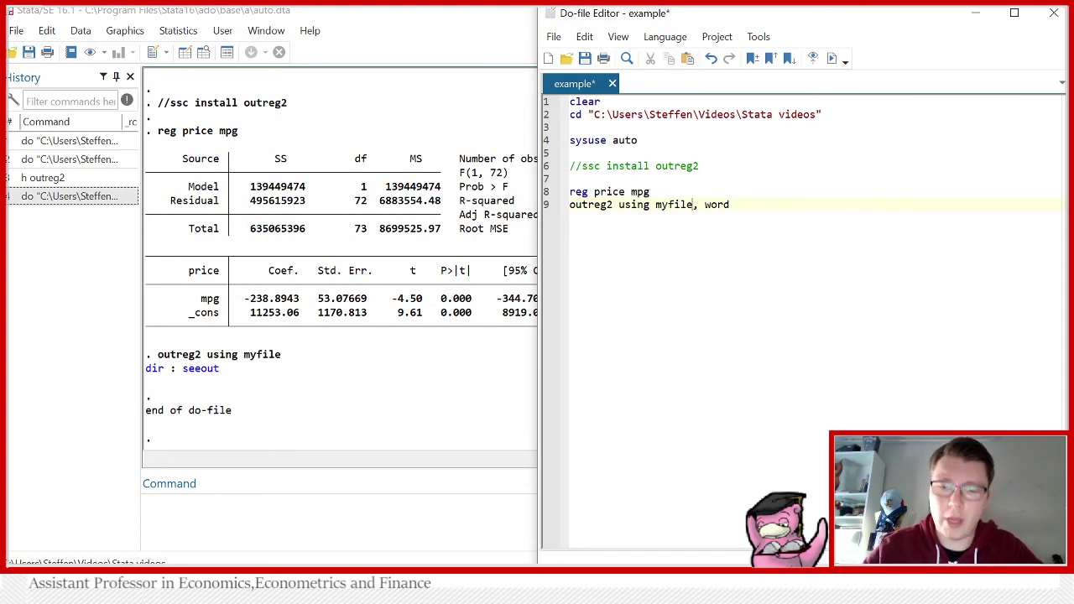
click(695, 205)
text(.doc)
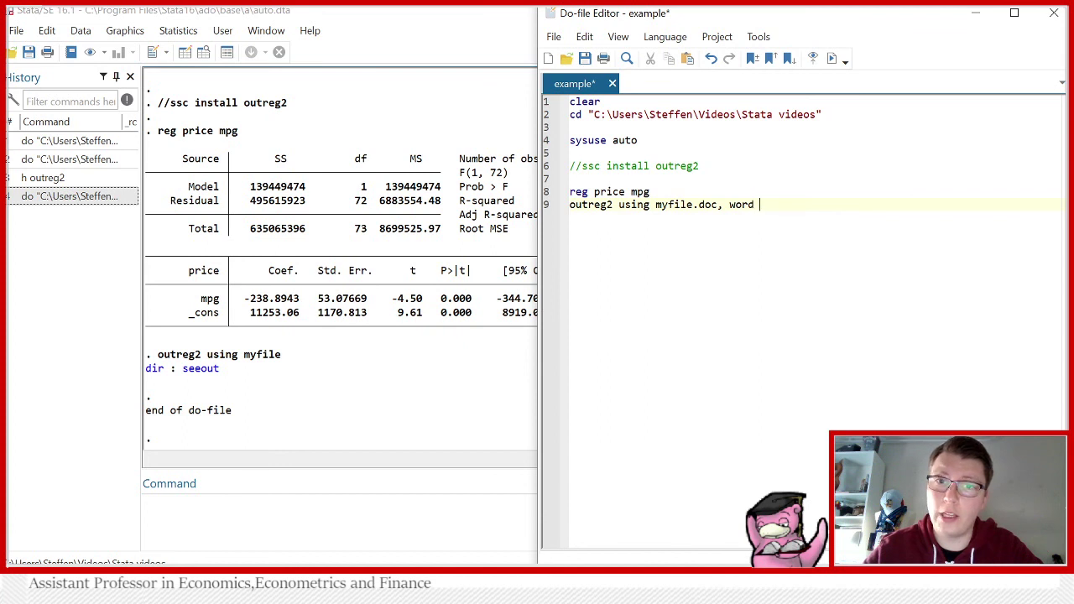
click(832, 58)
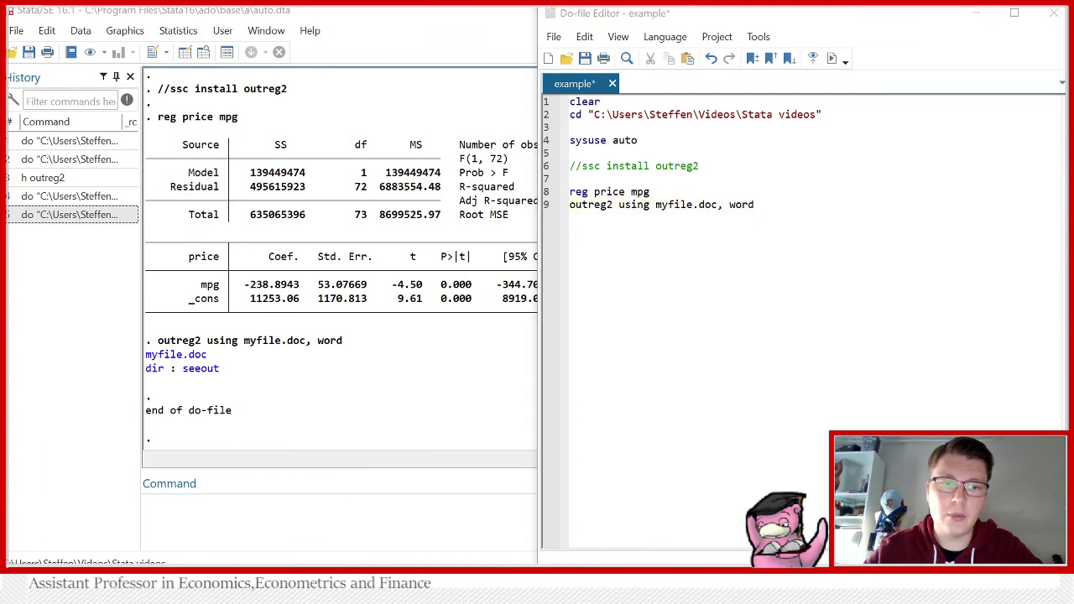
- Open myfile.doc in Word, dismiss the activation notice, review the regression table and close it
key(alt+Tab)
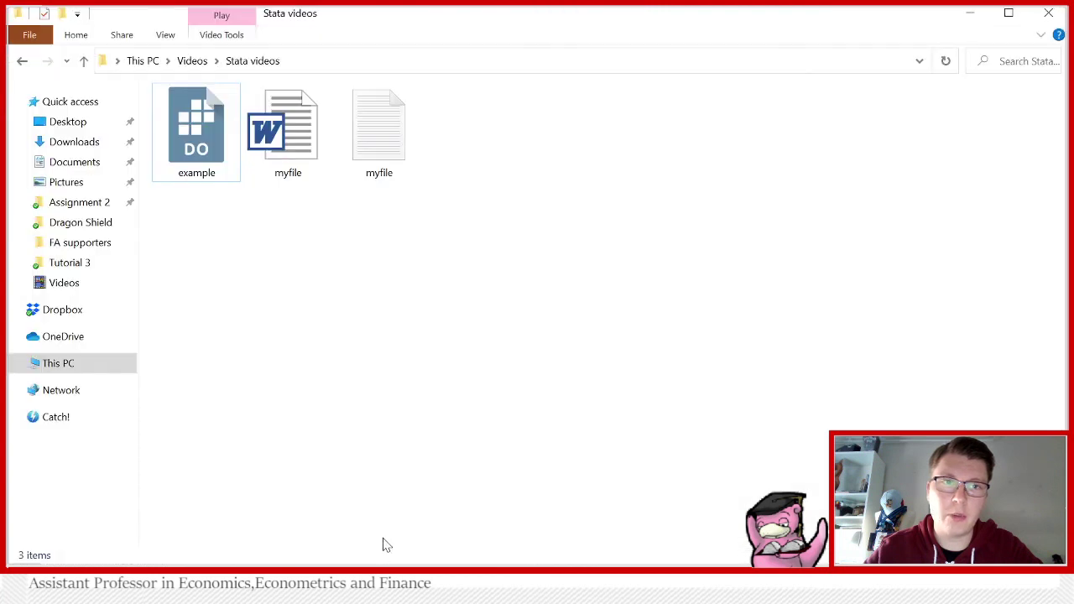
double_click(296, 156)
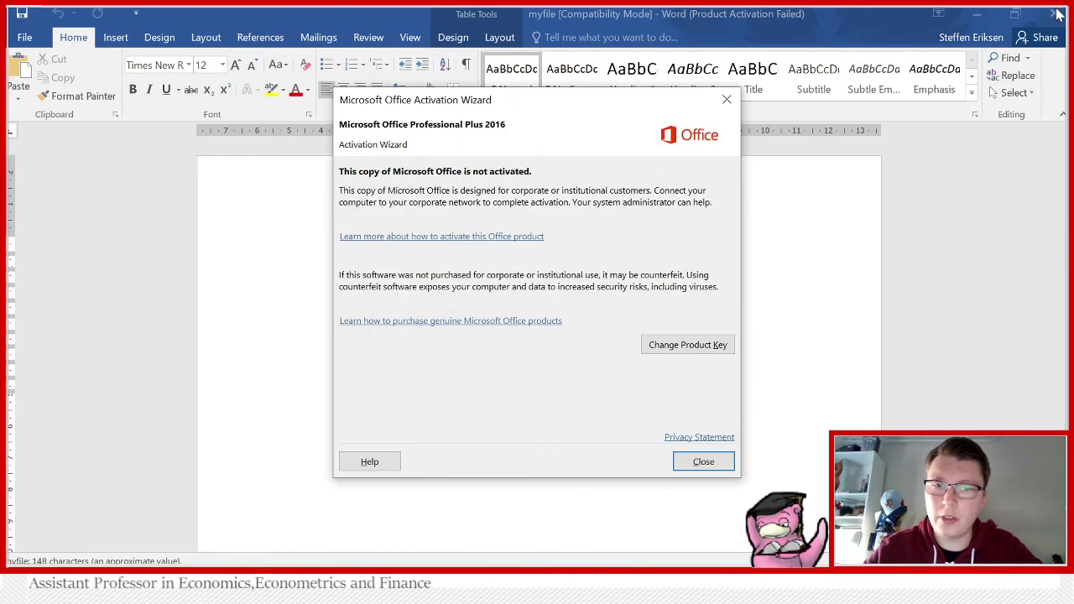
click(704, 462)
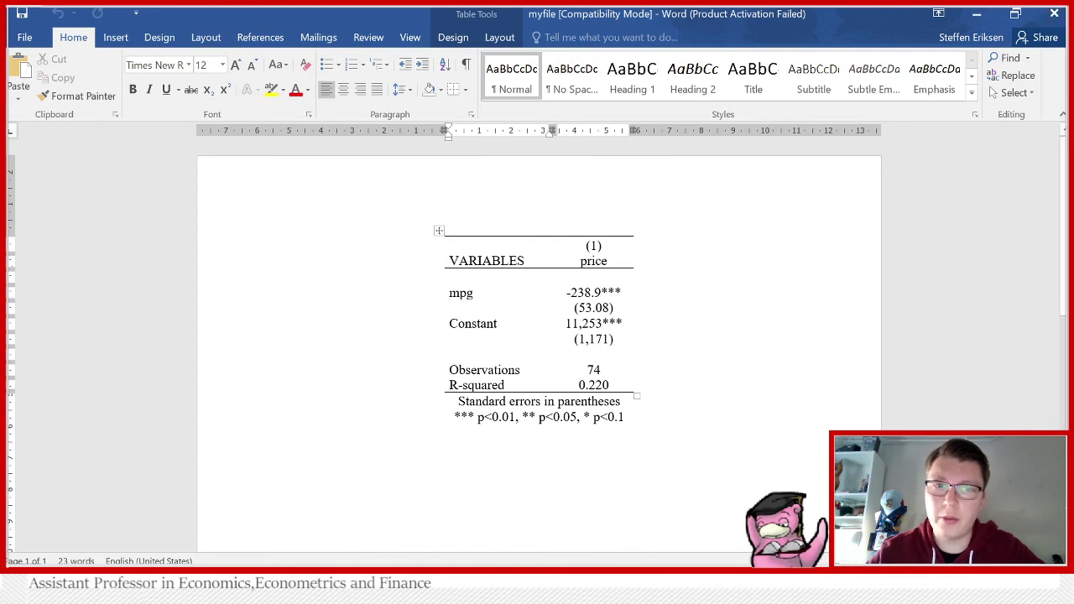
click(1054, 13)
- Close Word, return to Stata and remove the .doc extension from myfile on line 9
click(1054, 13)
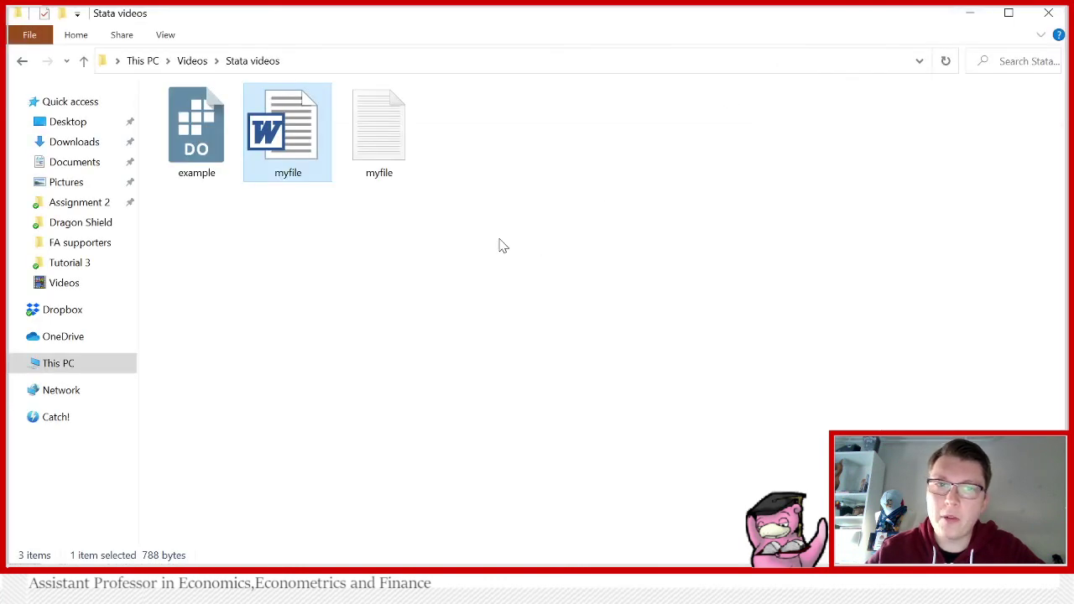
click(326, 225)
click(972, 13)
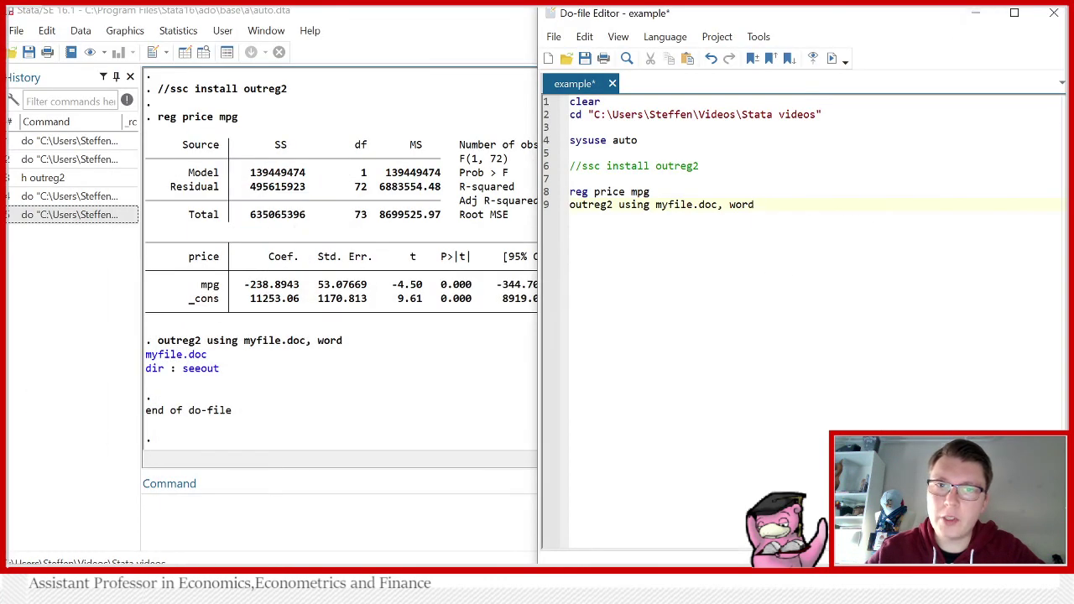
double_click(741, 204)
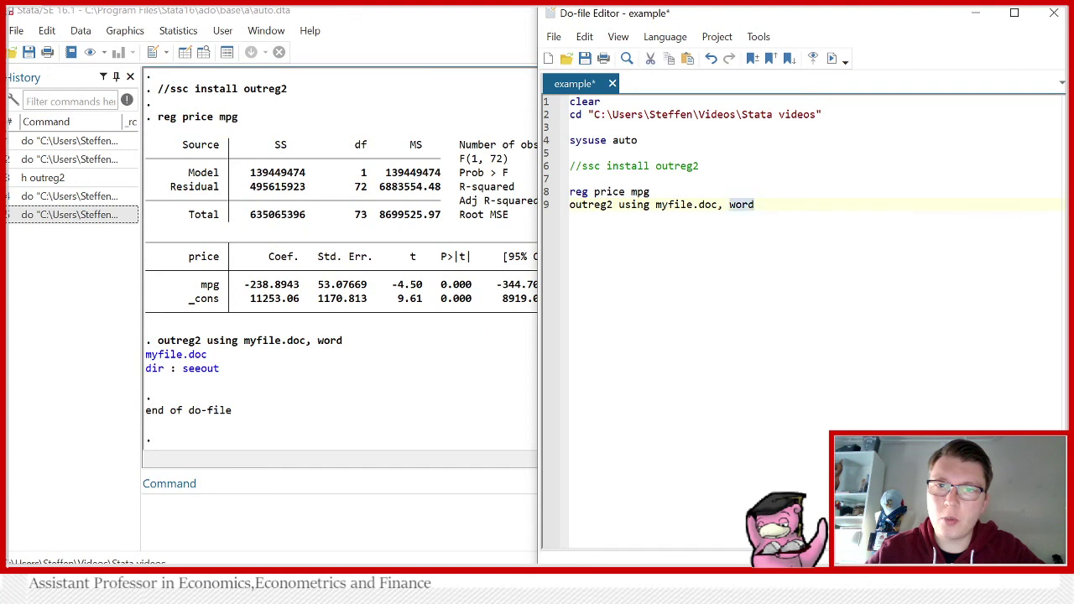
click(714, 204)
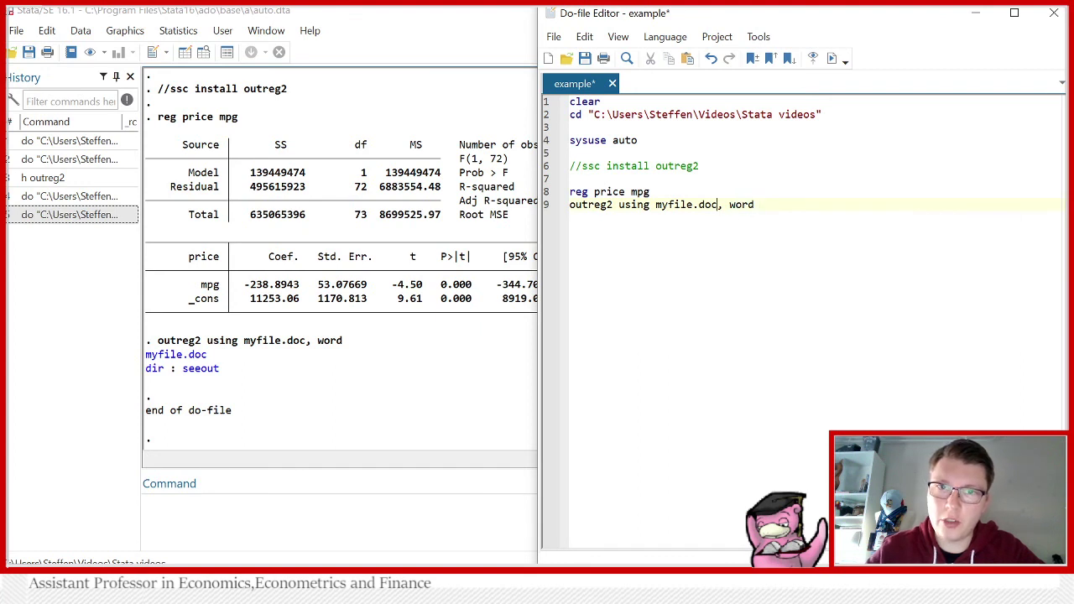
key(BackSpace)
key(BackSpace)
key(BackSpace)
key(BackSpace)
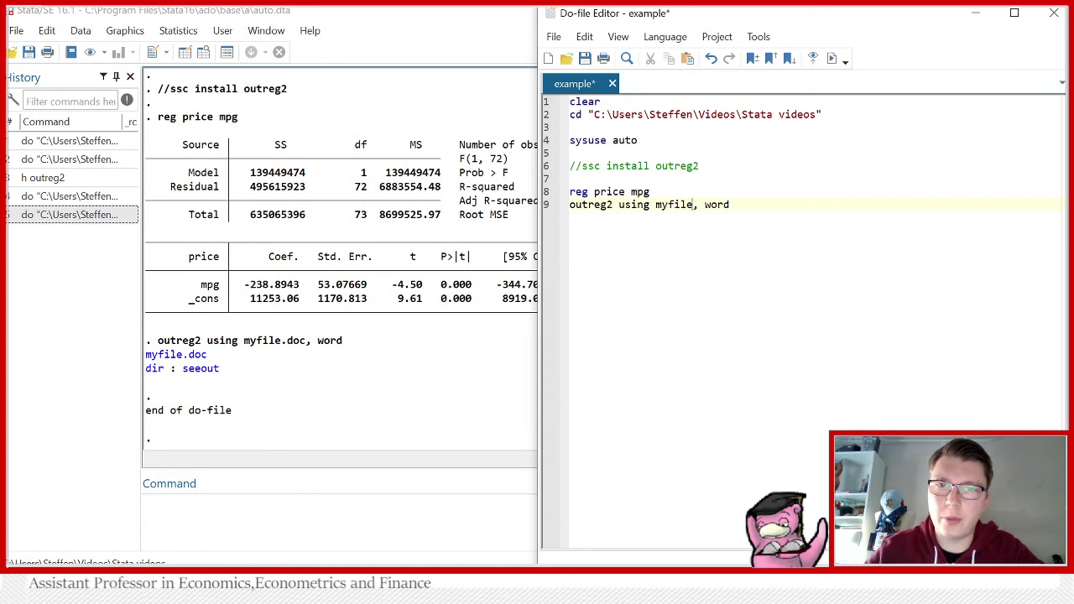
- Add 'dec(3) replace' after word on line 9 and run it, writing myfile.rtf
double_click(718, 204)
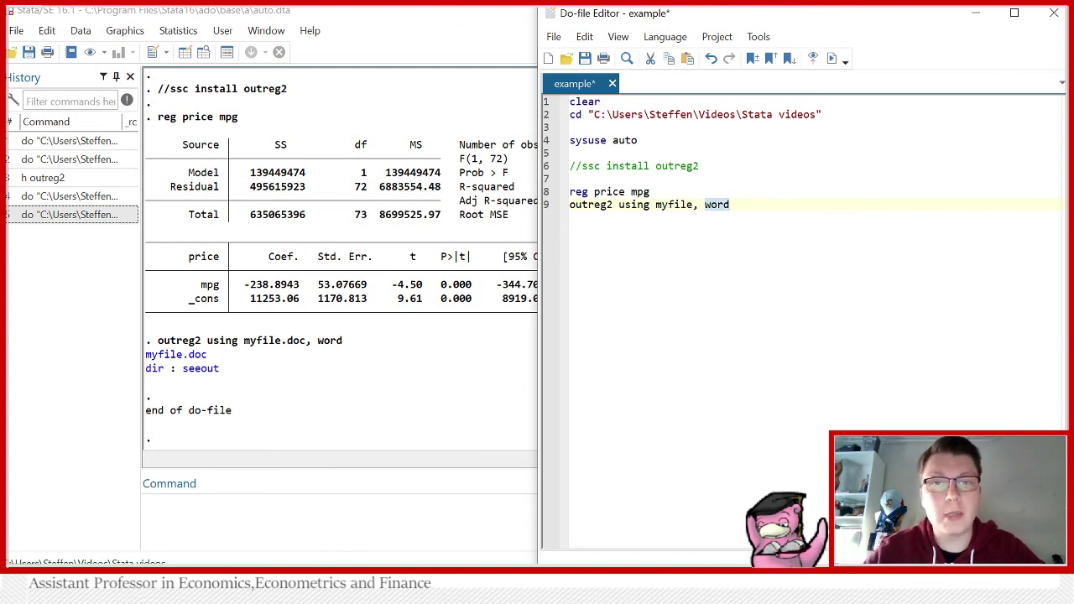
key(End)
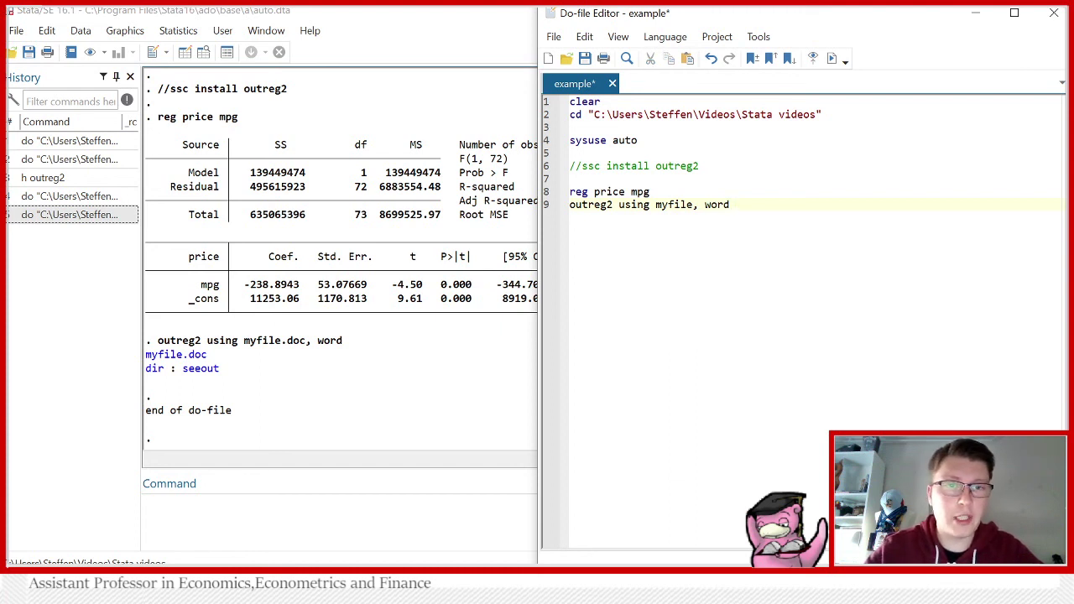
text(dec()
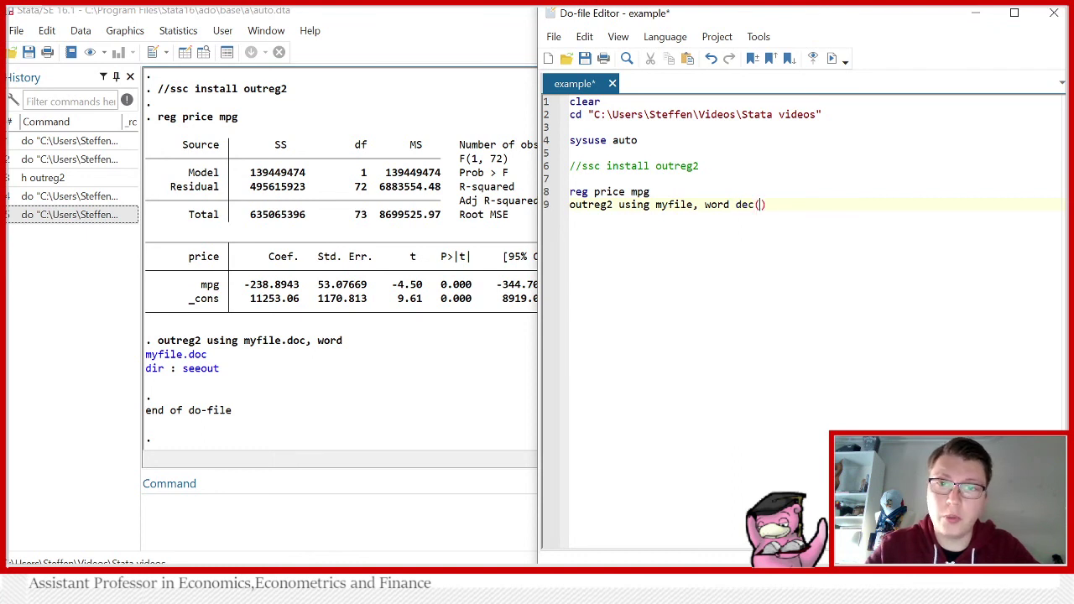
text(3)
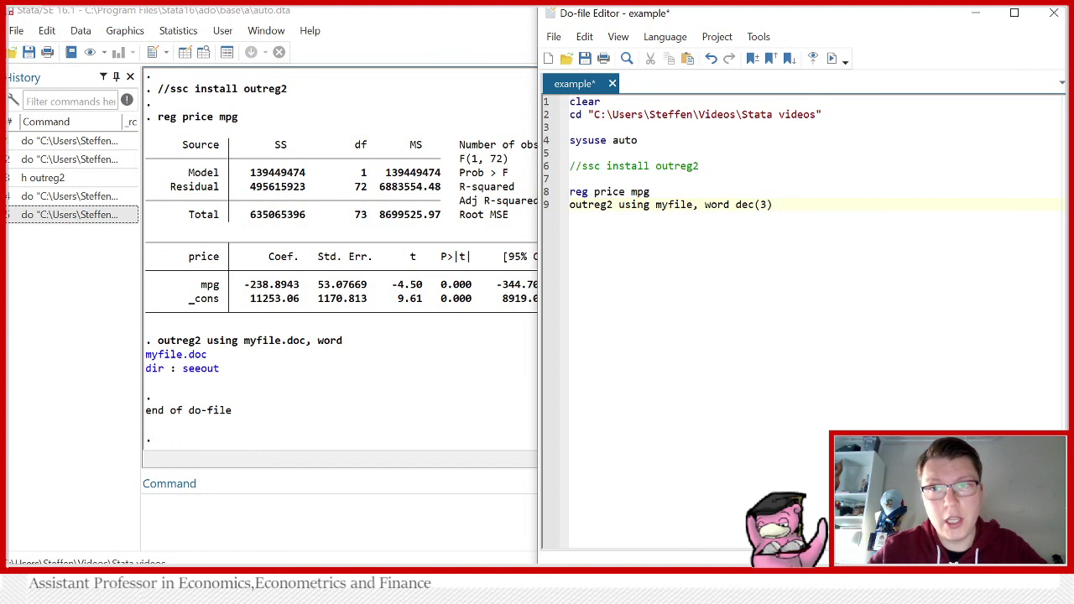
text(replace)
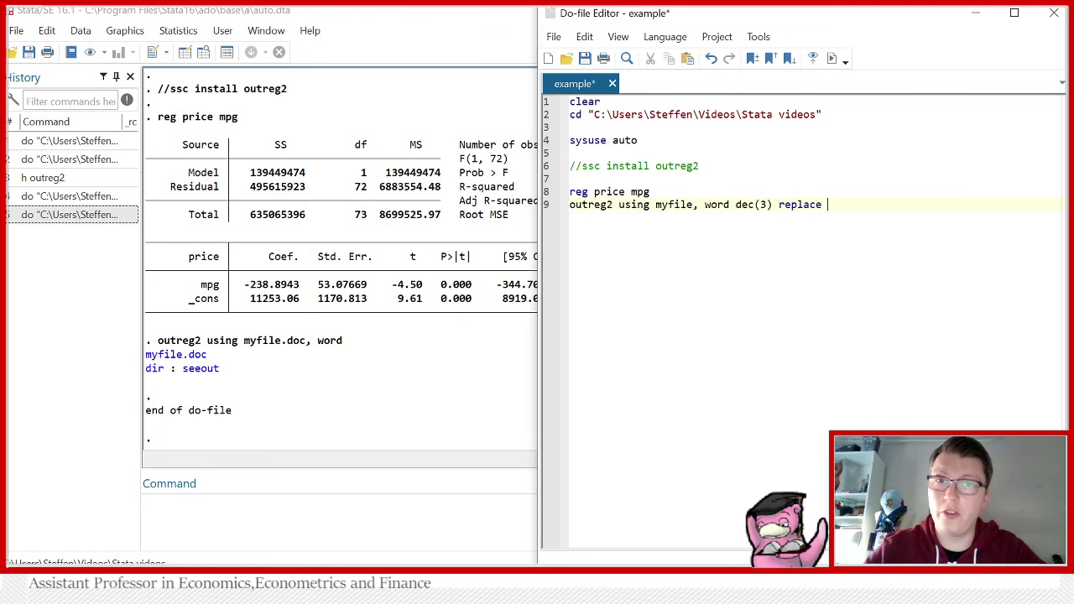
click(832, 58)
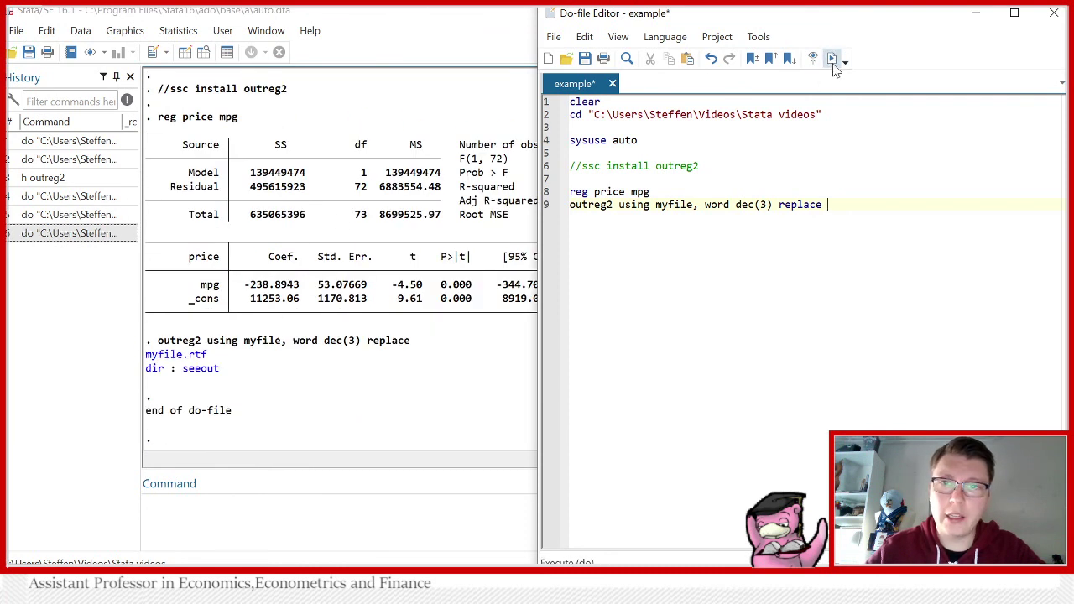
click(832, 58)
click(832, 58)
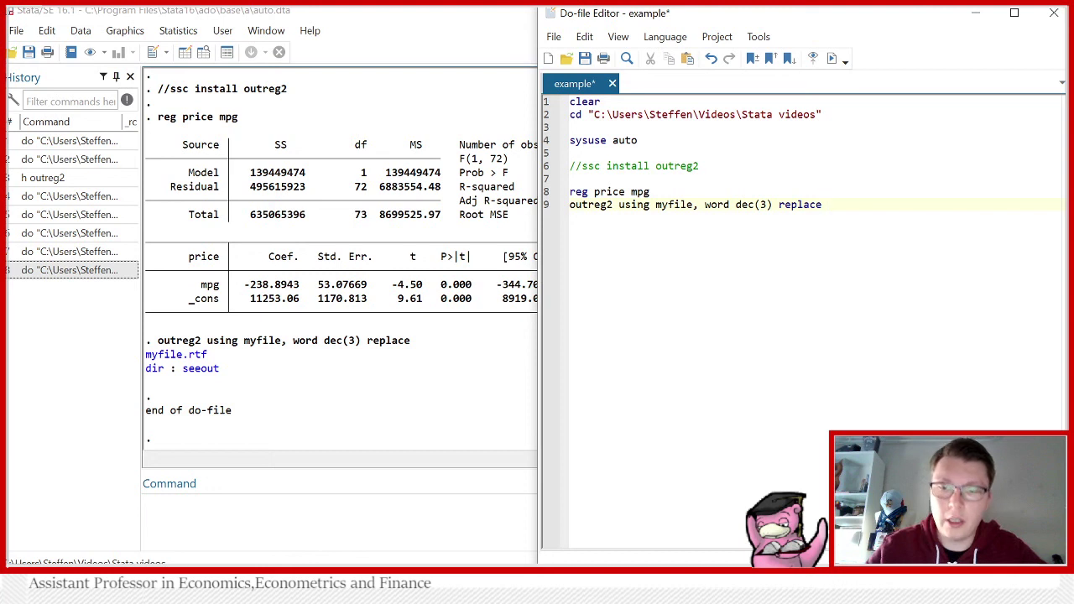
- Add 'reg price mpg foreign' and a copied outreg2 line using append instead of replace, then run
key(Return)
text(reg price)
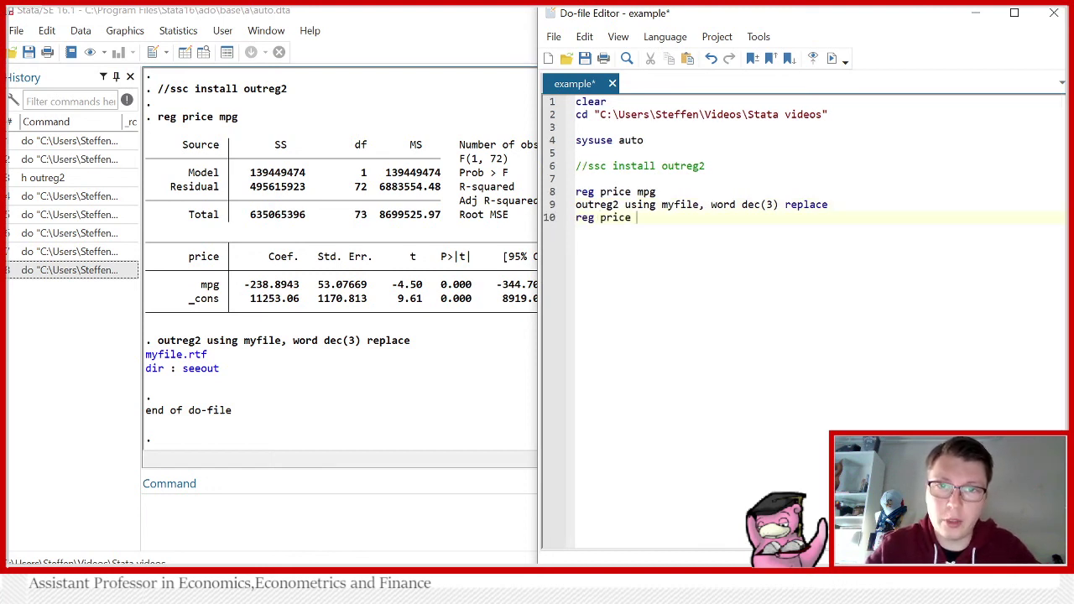
text( mpg foreign)
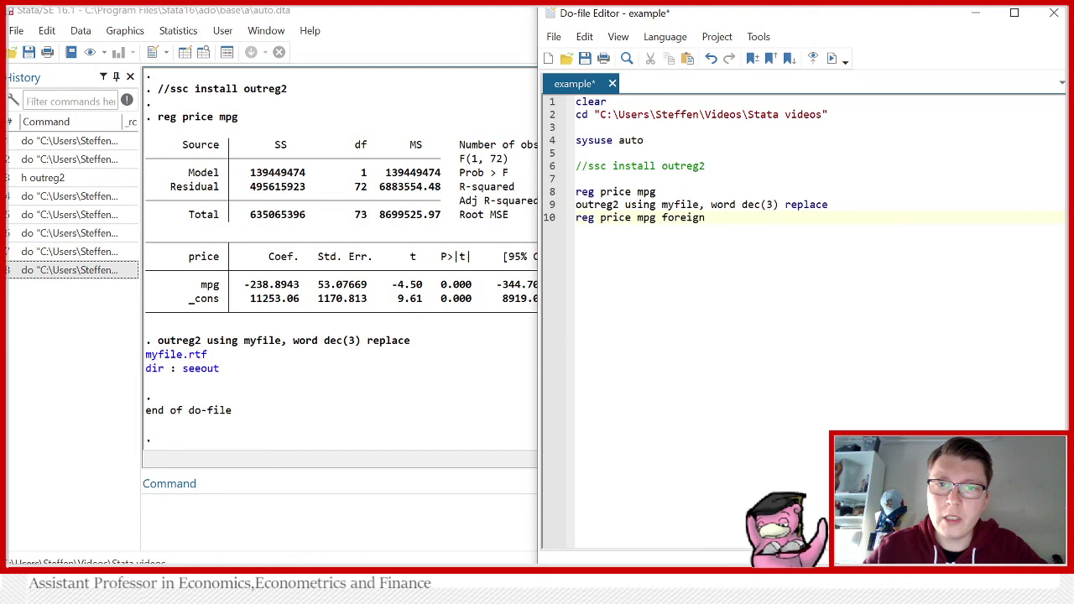
click(546, 205)
click(710, 218)
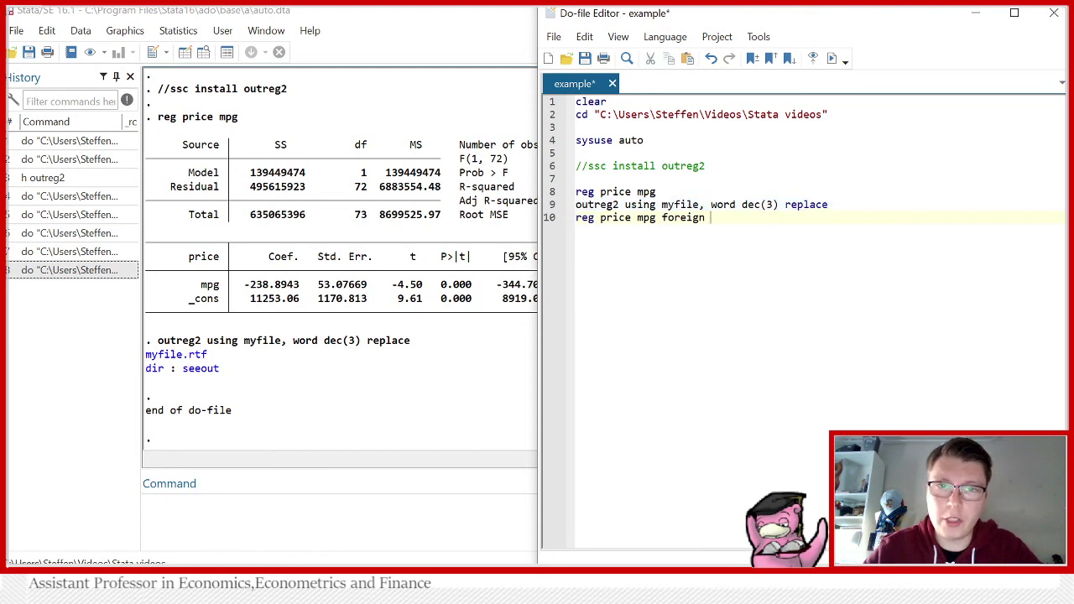
key(ctrl+v)
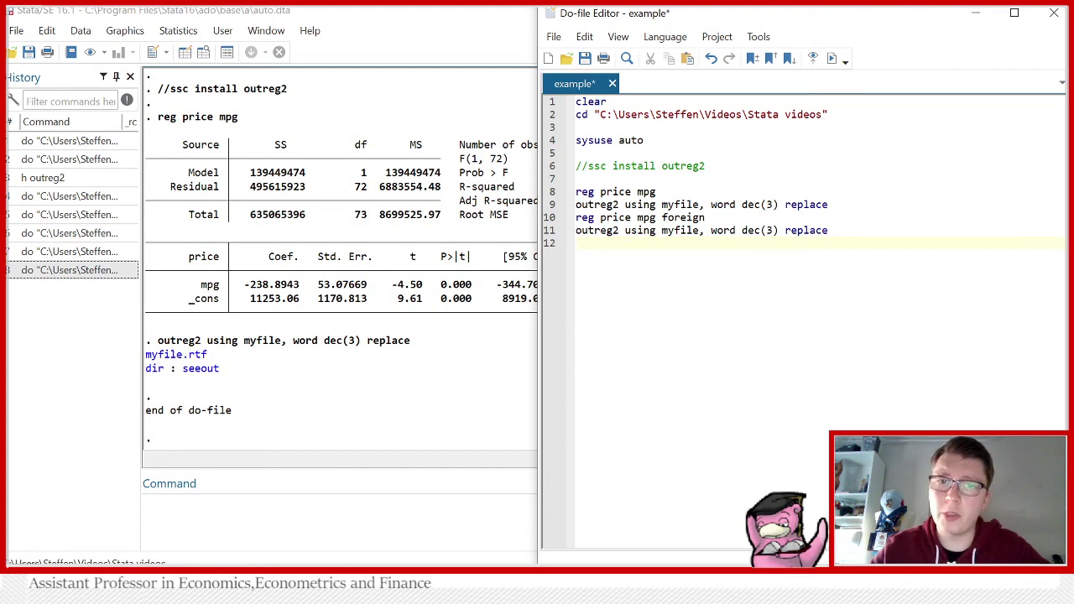
double_click(805, 230)
text(append)
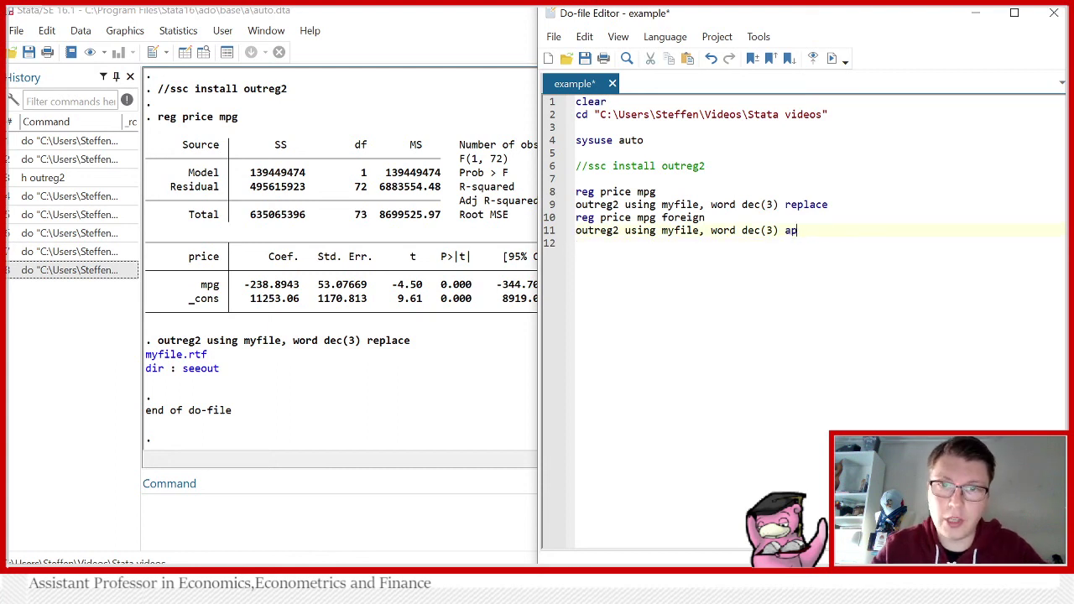
click(832, 58)
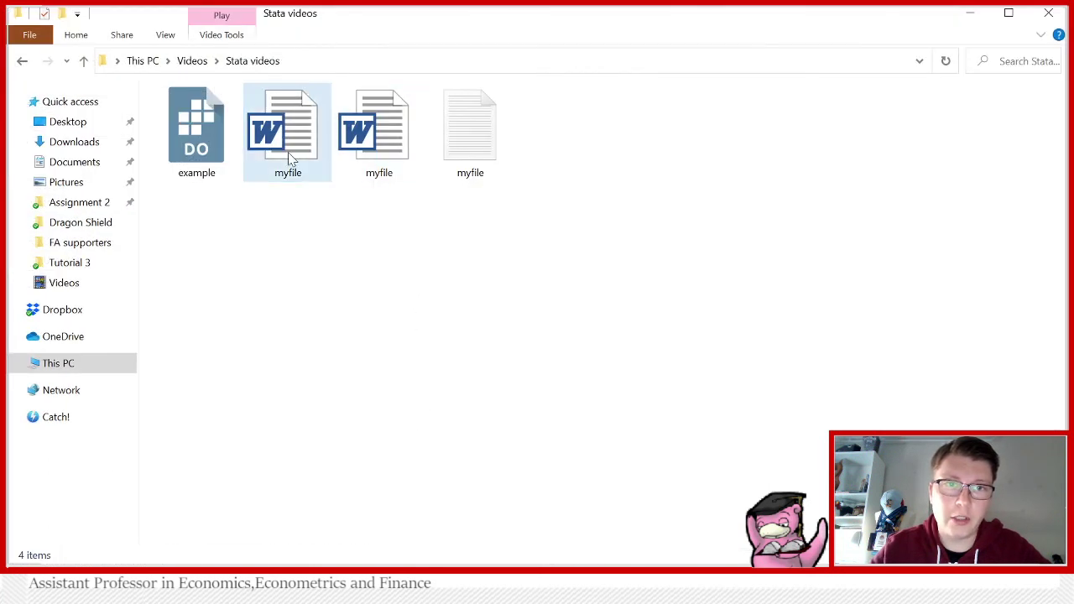
- Show the Stata videos folder in Details view and open the Rich Text Format myfile in Word
mouse_move(289, 159)
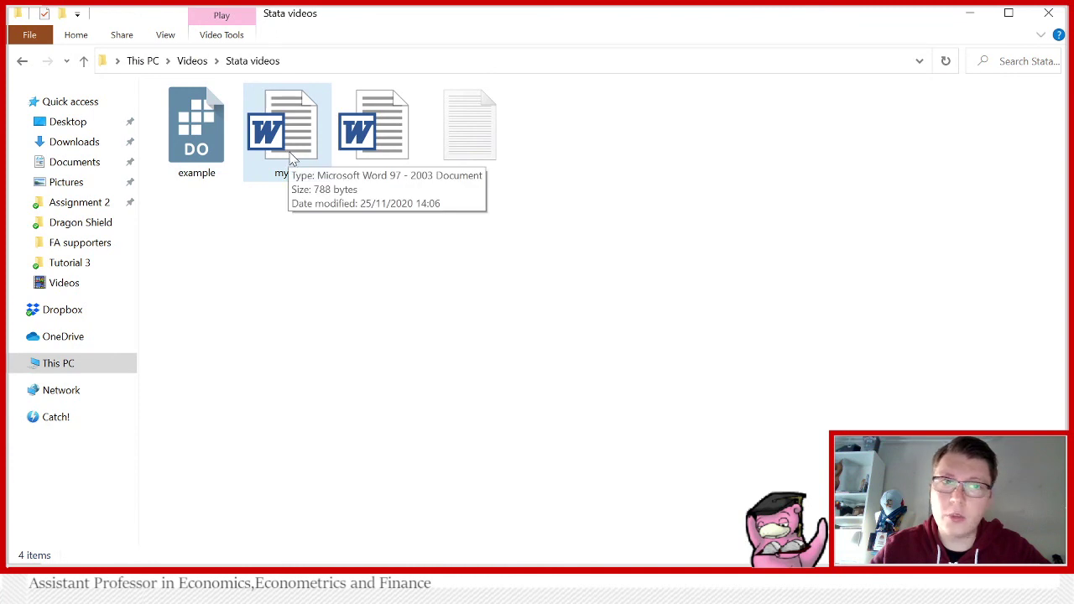
click(167, 34)
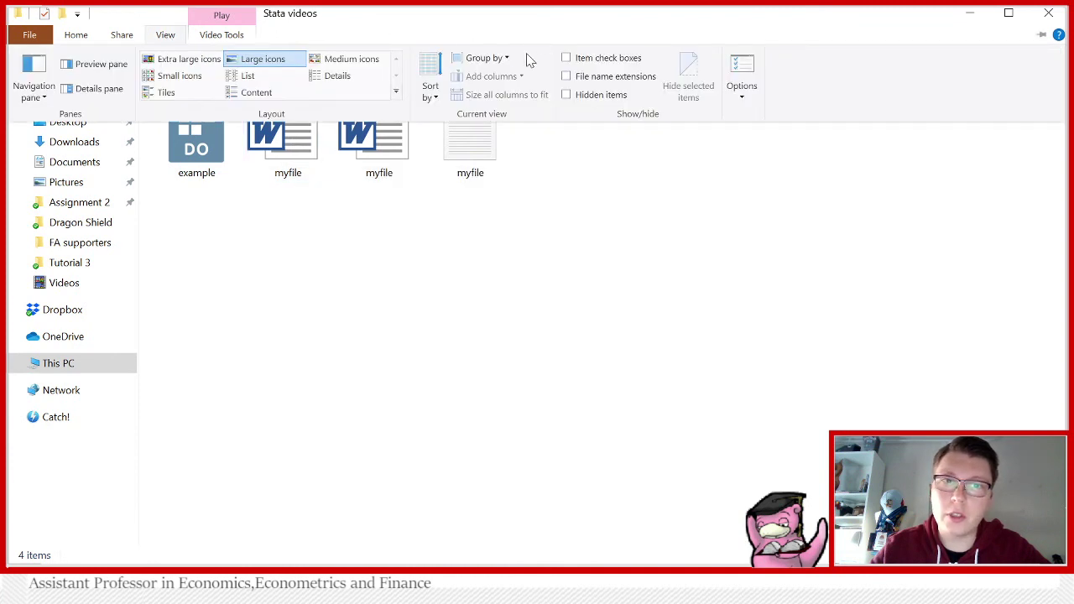
click(336, 76)
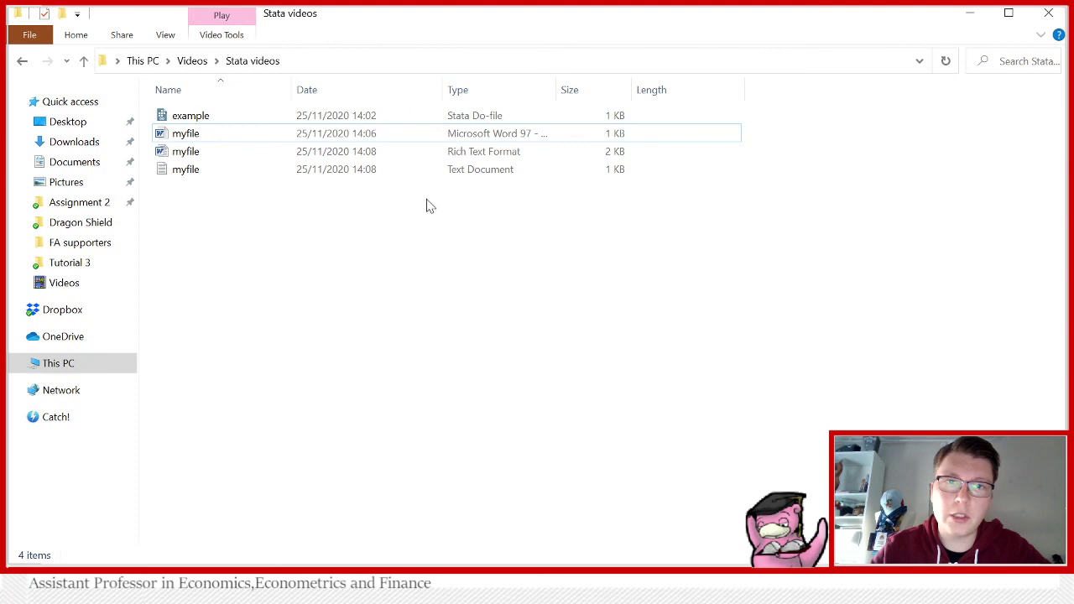
click(352, 156)
double_click(260, 158)
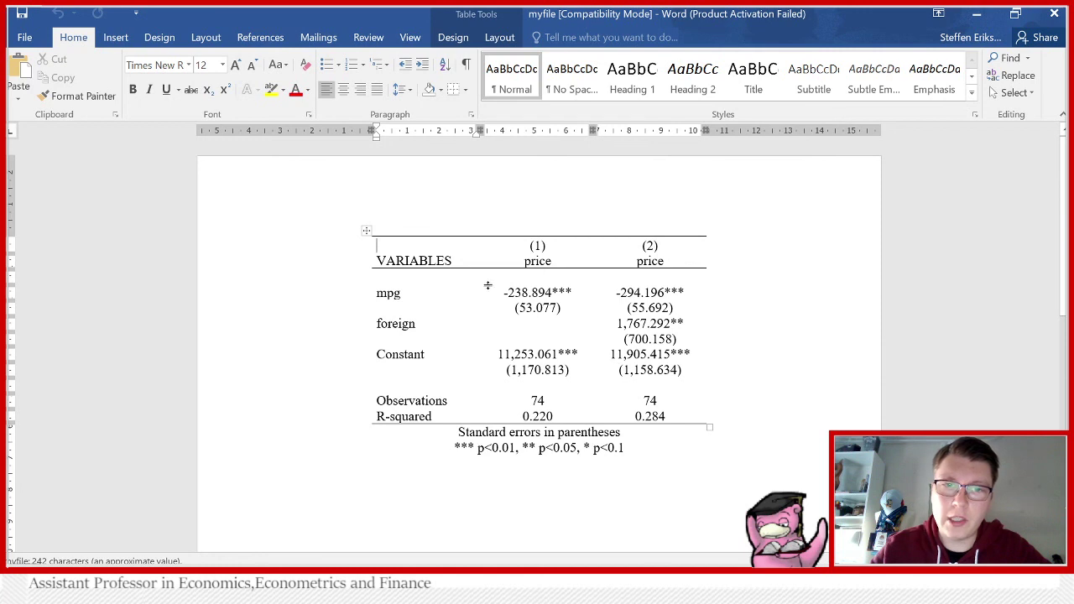
- Dismiss the Office activation notice to reveal the two-model table with R-squared 0.220 and 0.284
click(705, 461)
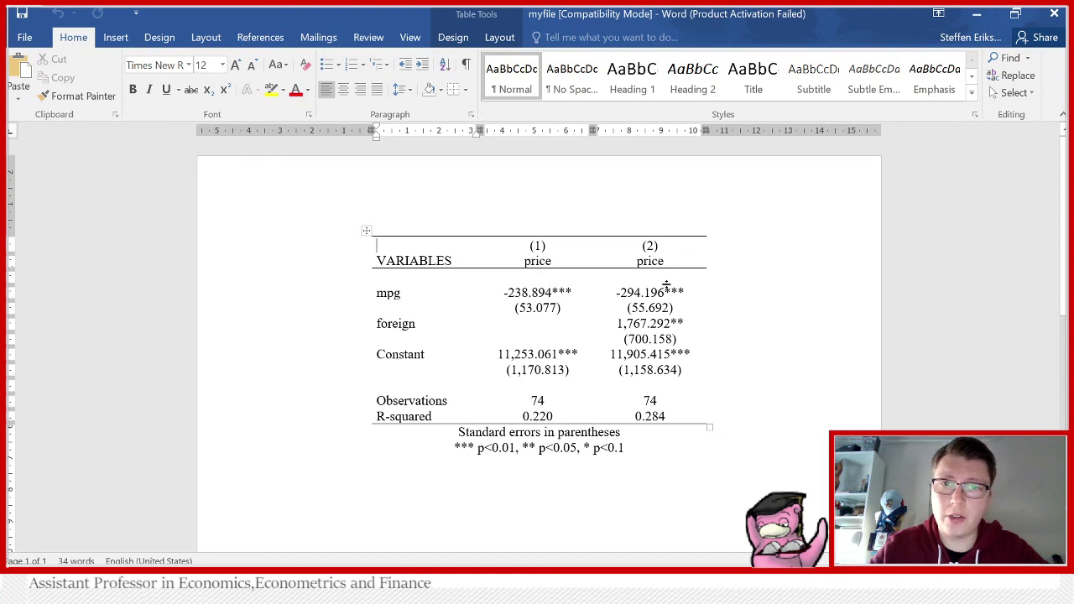
- Close Word, minimize Explorer, and duplicate do-file lines 10–11 as new lines 12–13
click(1060, 15)
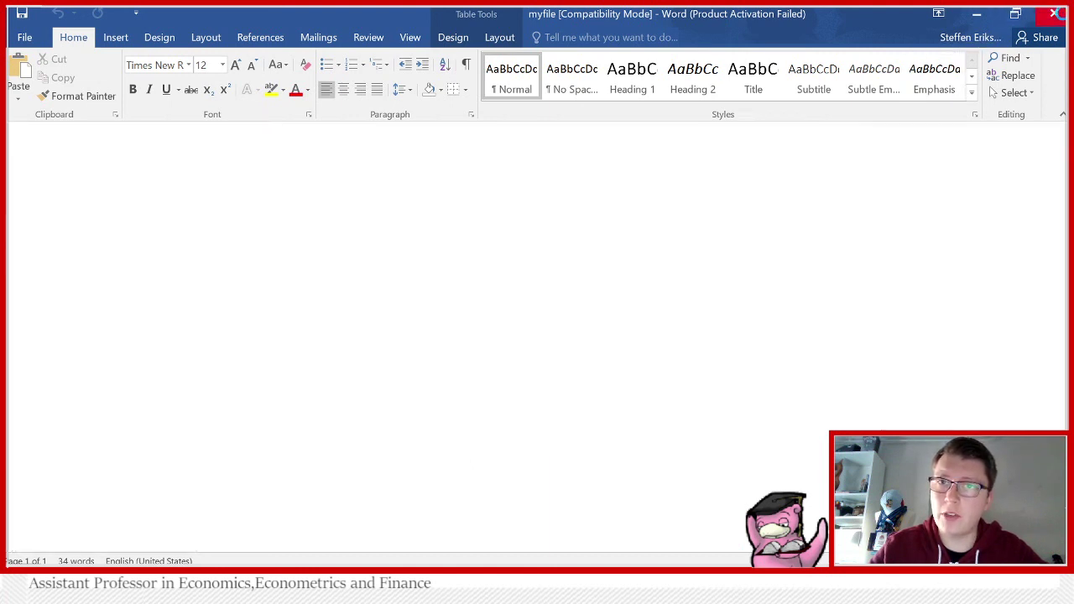
click(974, 13)
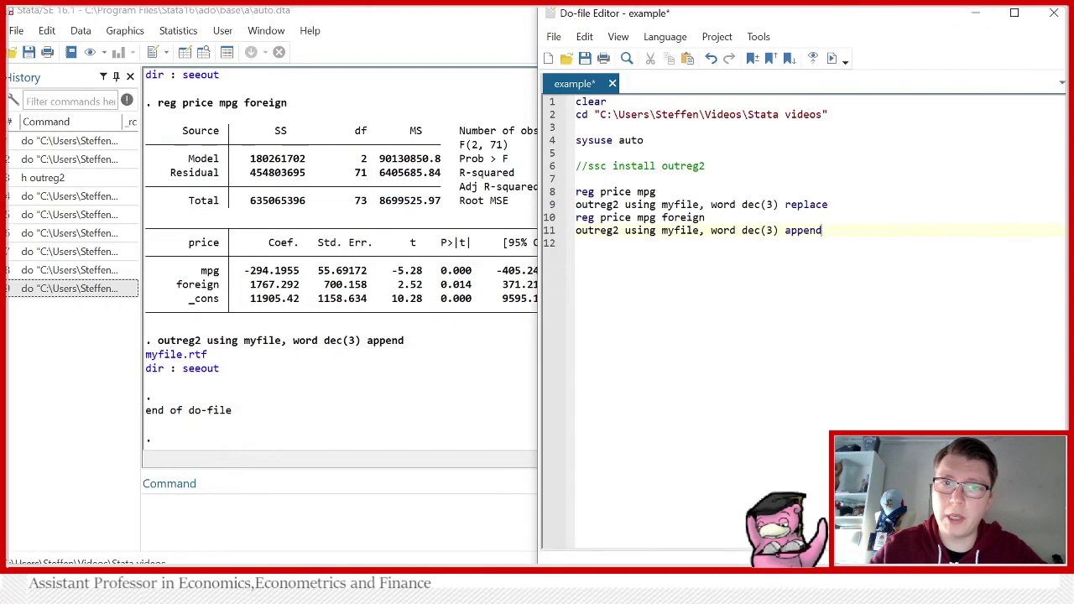
key(shift+Up)
key(shift+Home)
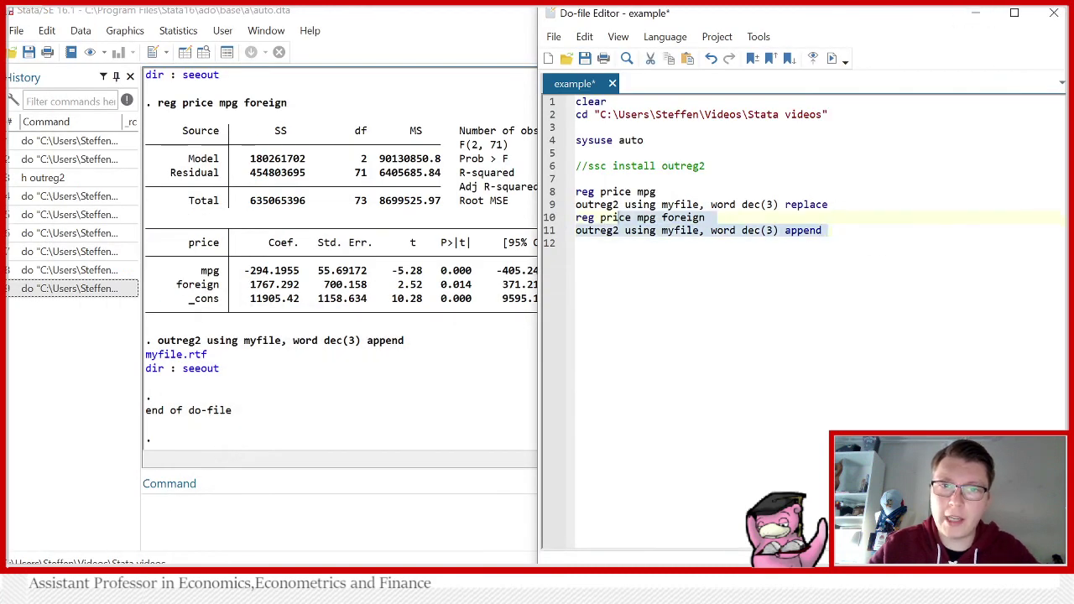
key(ctrl+c)
key(Right)
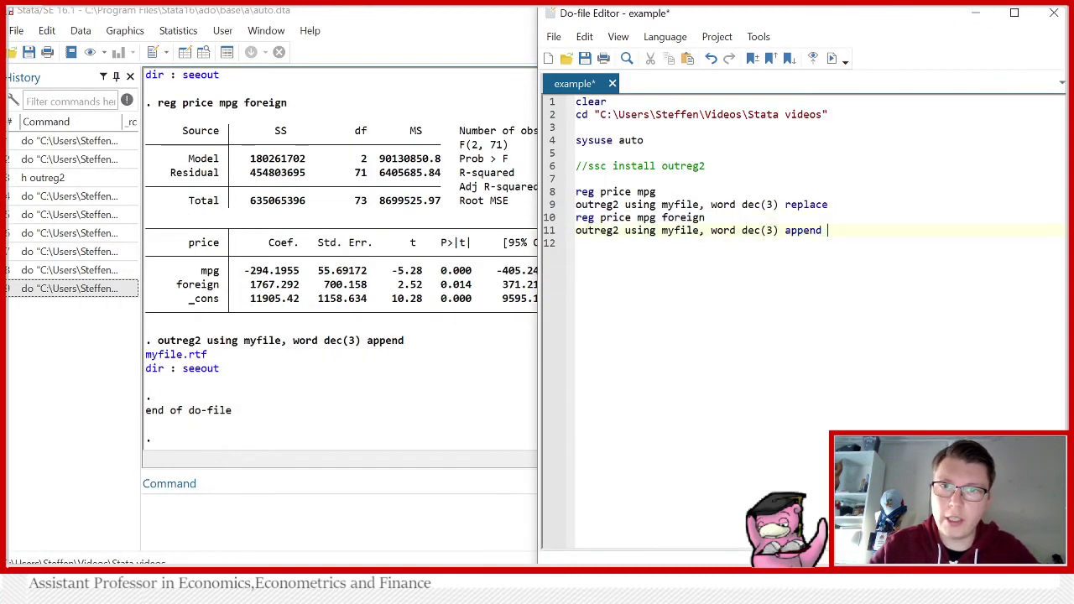
key(Return)
key(ctrl+v)
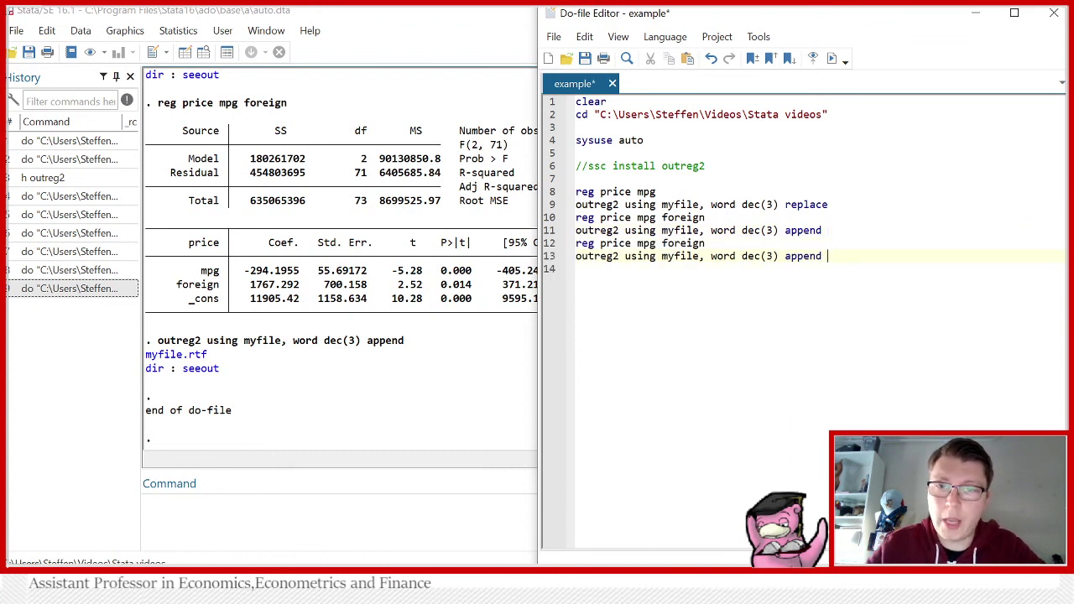
- Add the robust option and an empty ctitle() to the new regression on line 12
key(ctrl+shift+Left)
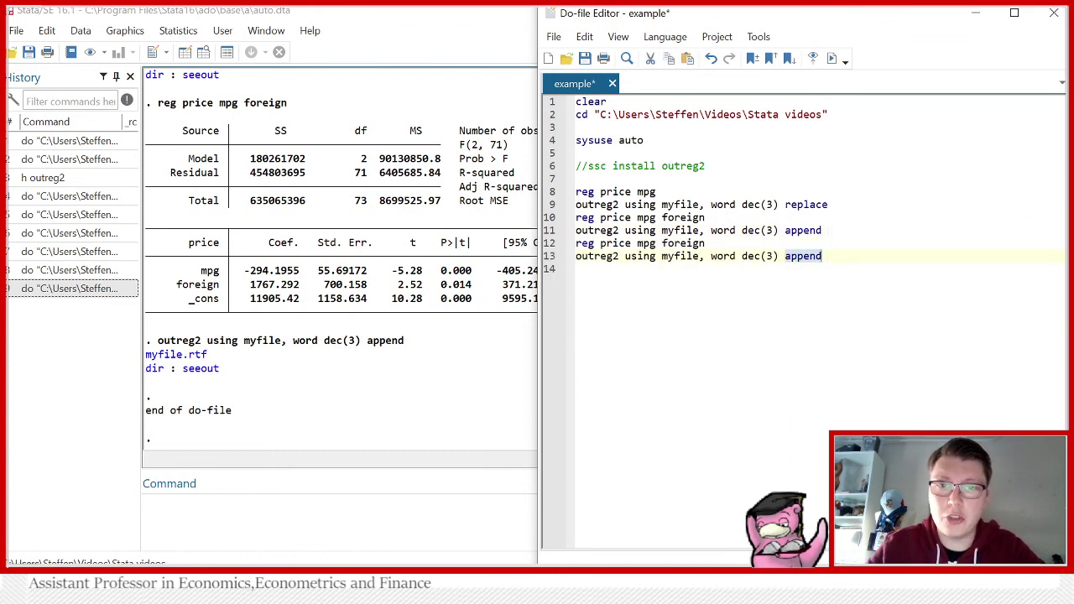
key(Up)
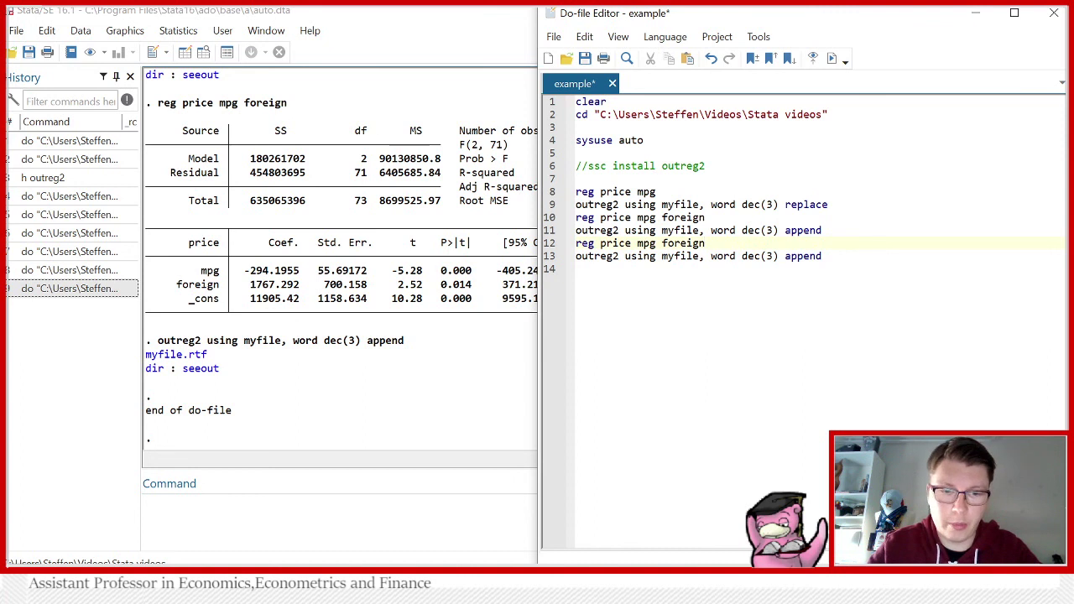
text(robust)
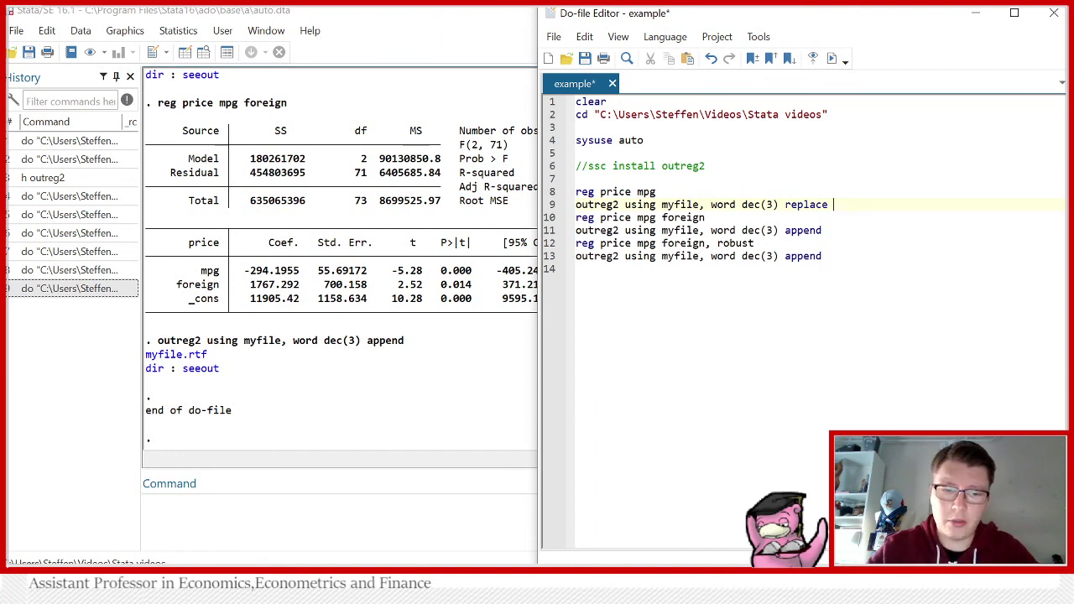
text( ctitle())
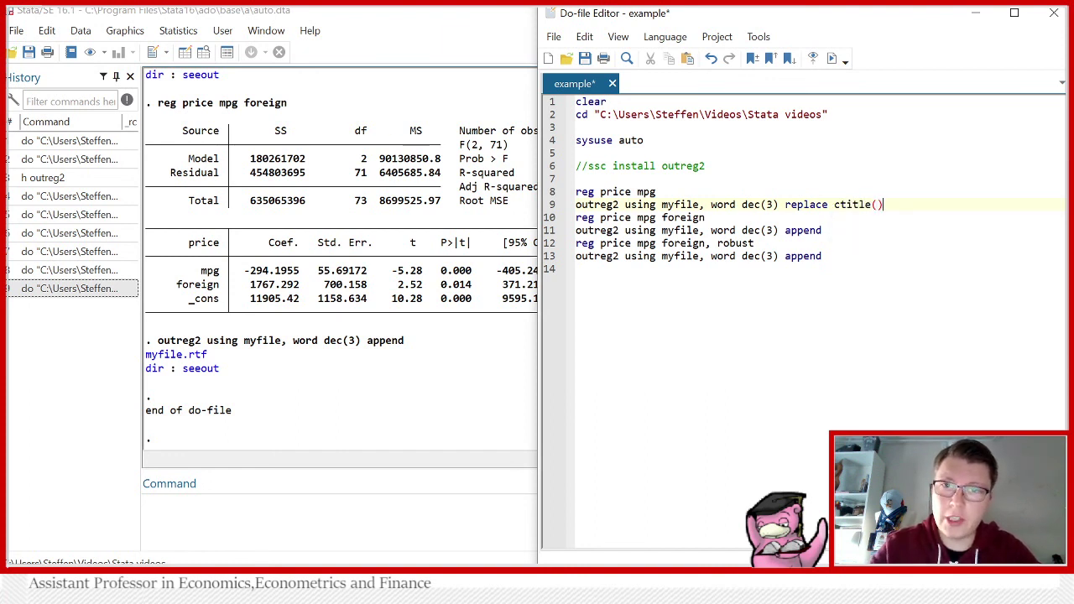
- Title the first two outreg2 columns 'model 1' and 'model 2'
key(Left)
key(Left)
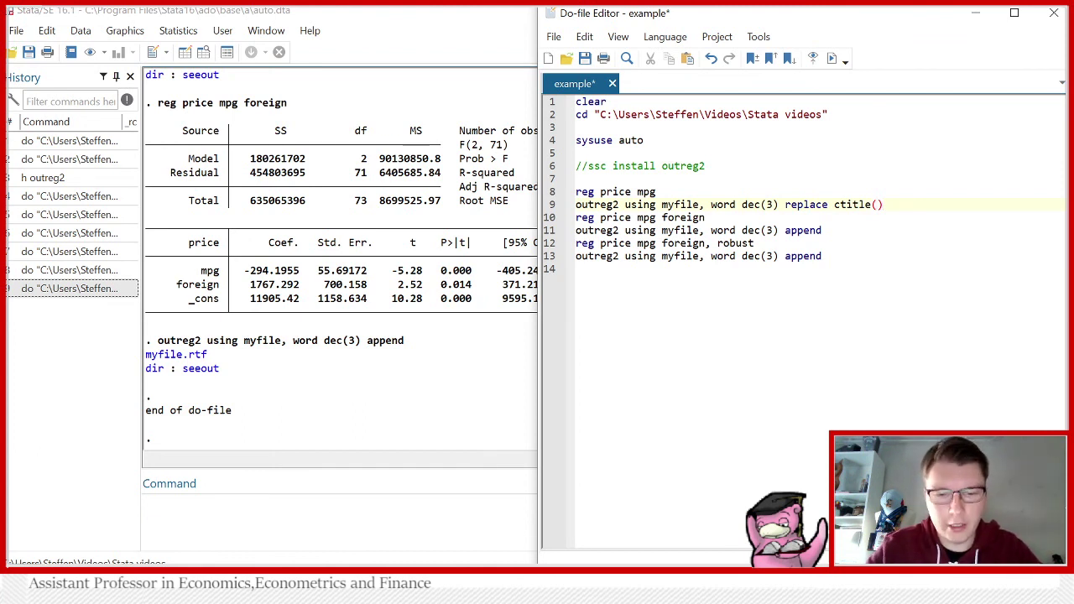
text(model 1)
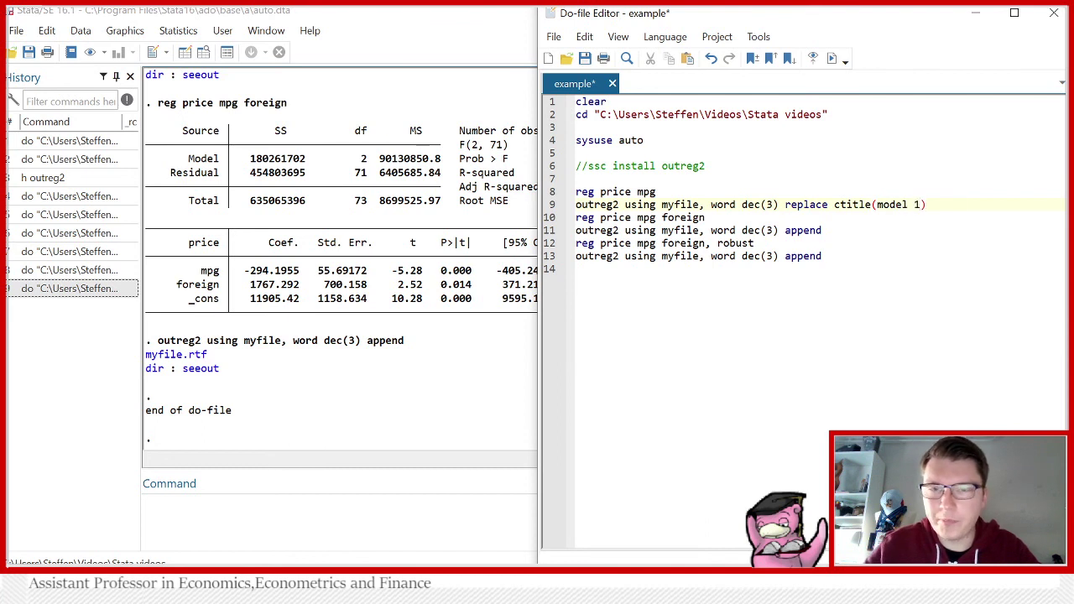
text( ctitle())
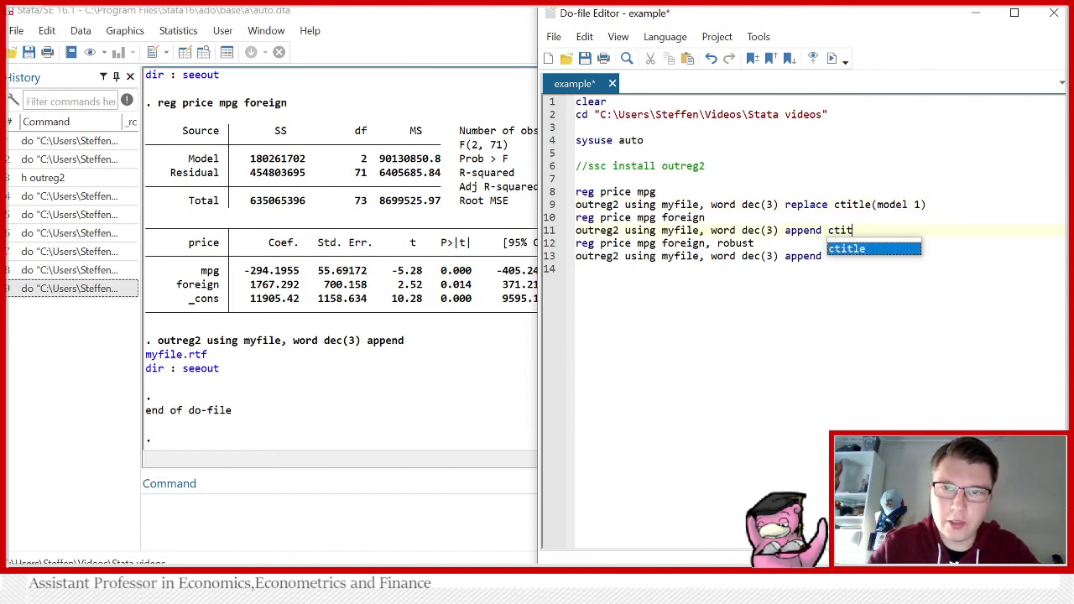
key(Left)
text(model 2)
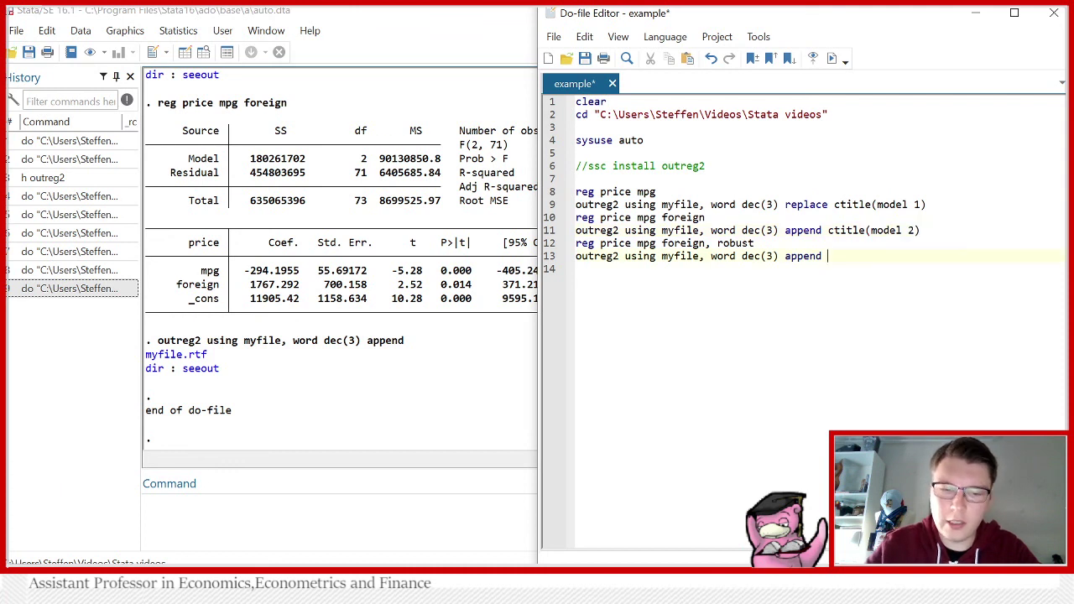
text(ctitle())
- Title the third column 'model 2 - robust', rerun the do-file, and open the updated myfile.rtf
key(Left)
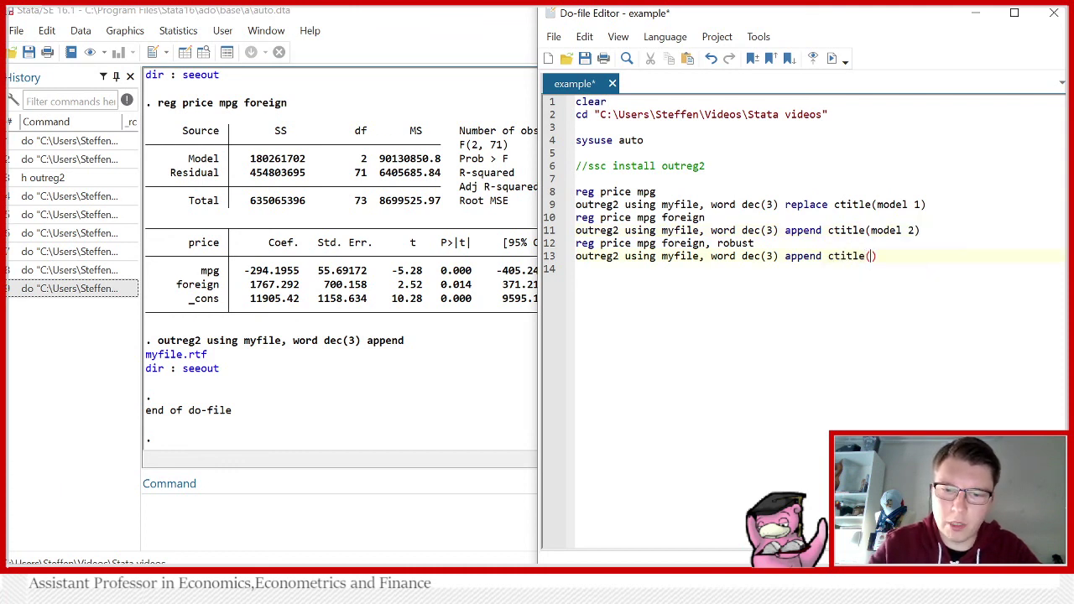
text(model)
text( 2 -)
text( robu)
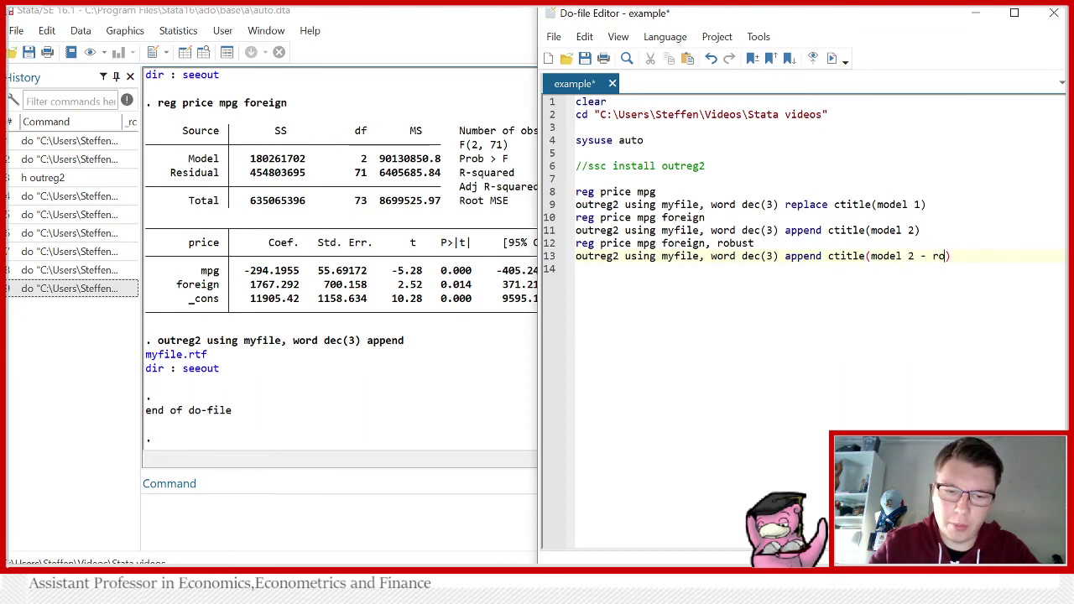
text(st)
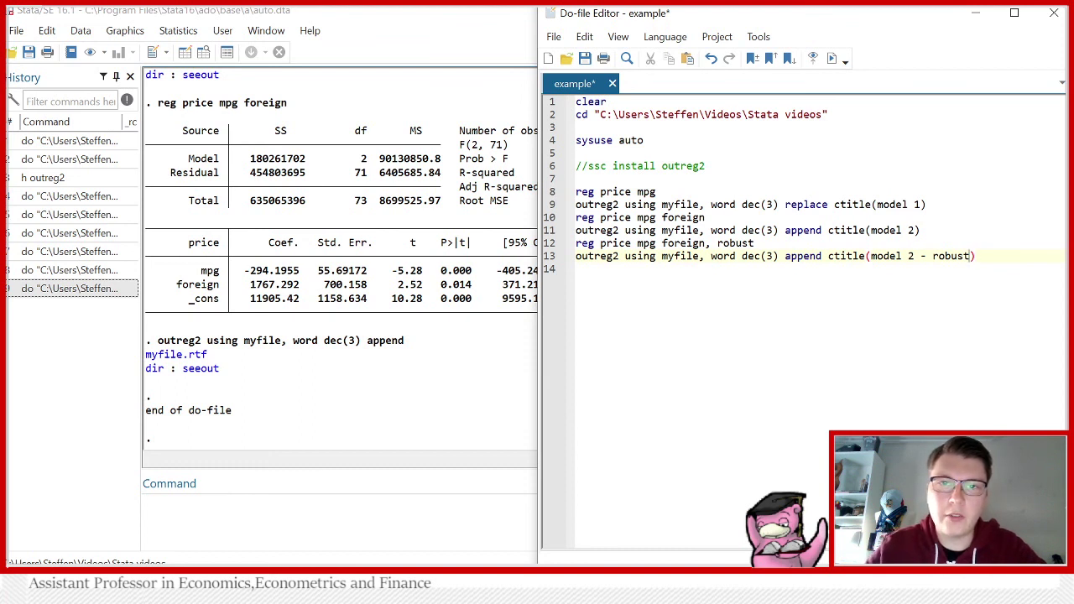
click(834, 58)
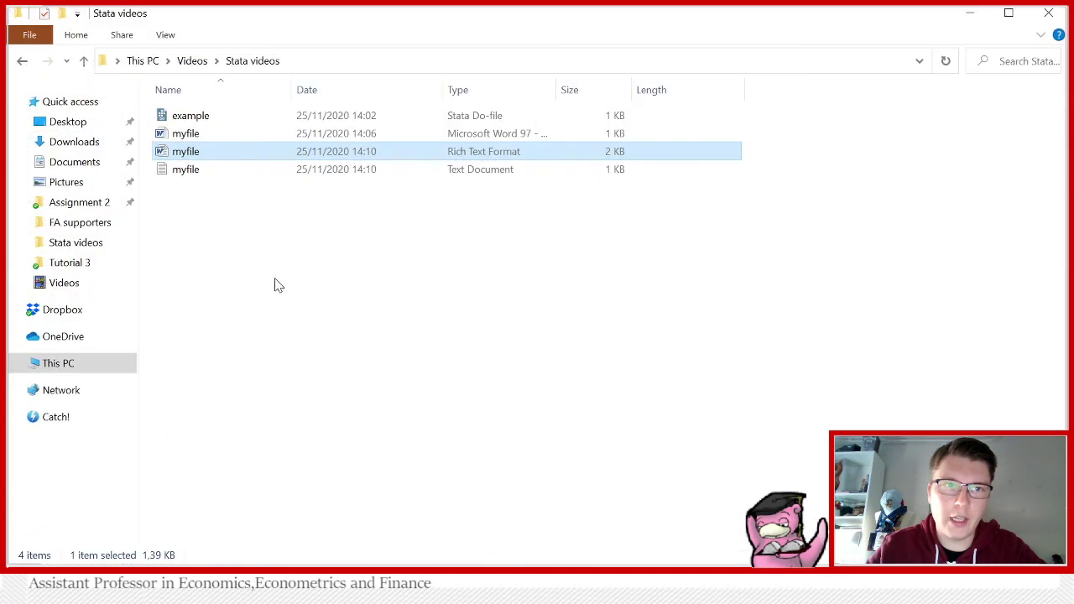
double_click(224, 157)
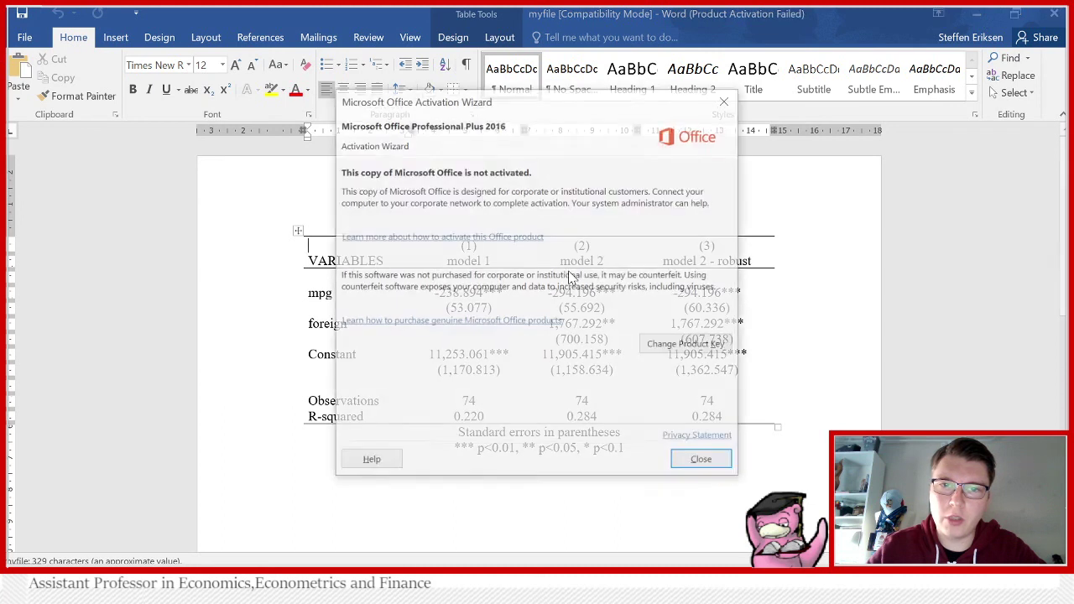
- Dismiss the activation notice, review the three-column titled table, and close Word
click(698, 460)
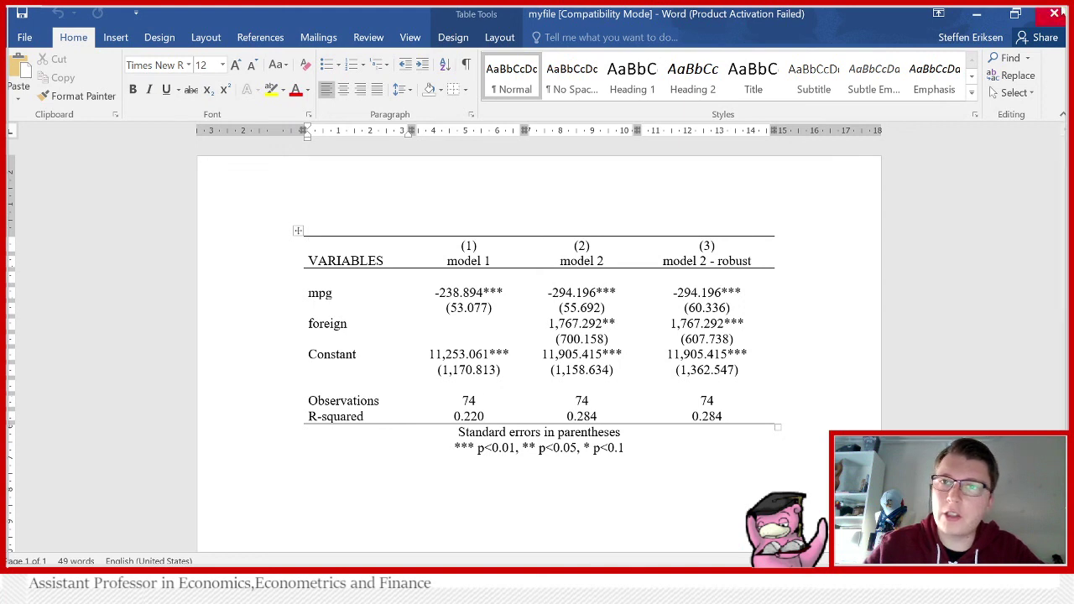
click(1056, 15)
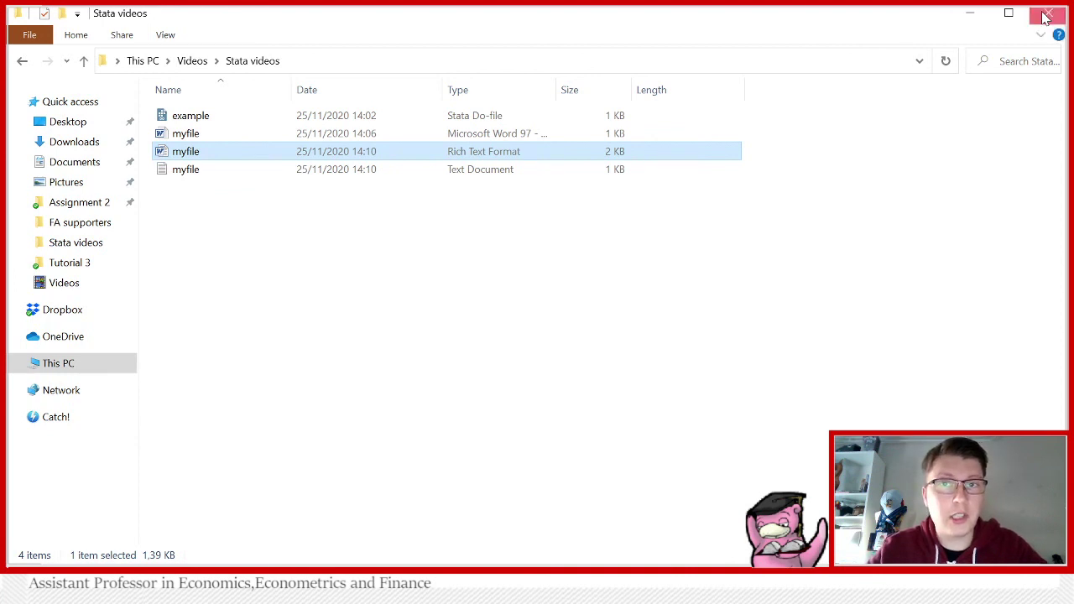
- Close File Explorer to bring Stata's do-file with the three titled exports back into view
click(1047, 17)
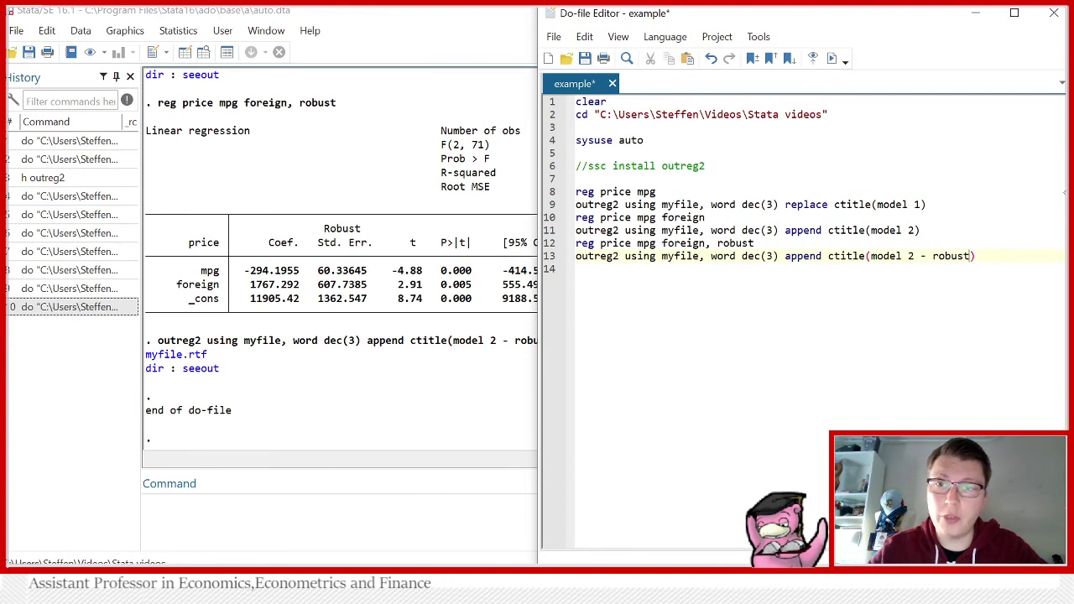